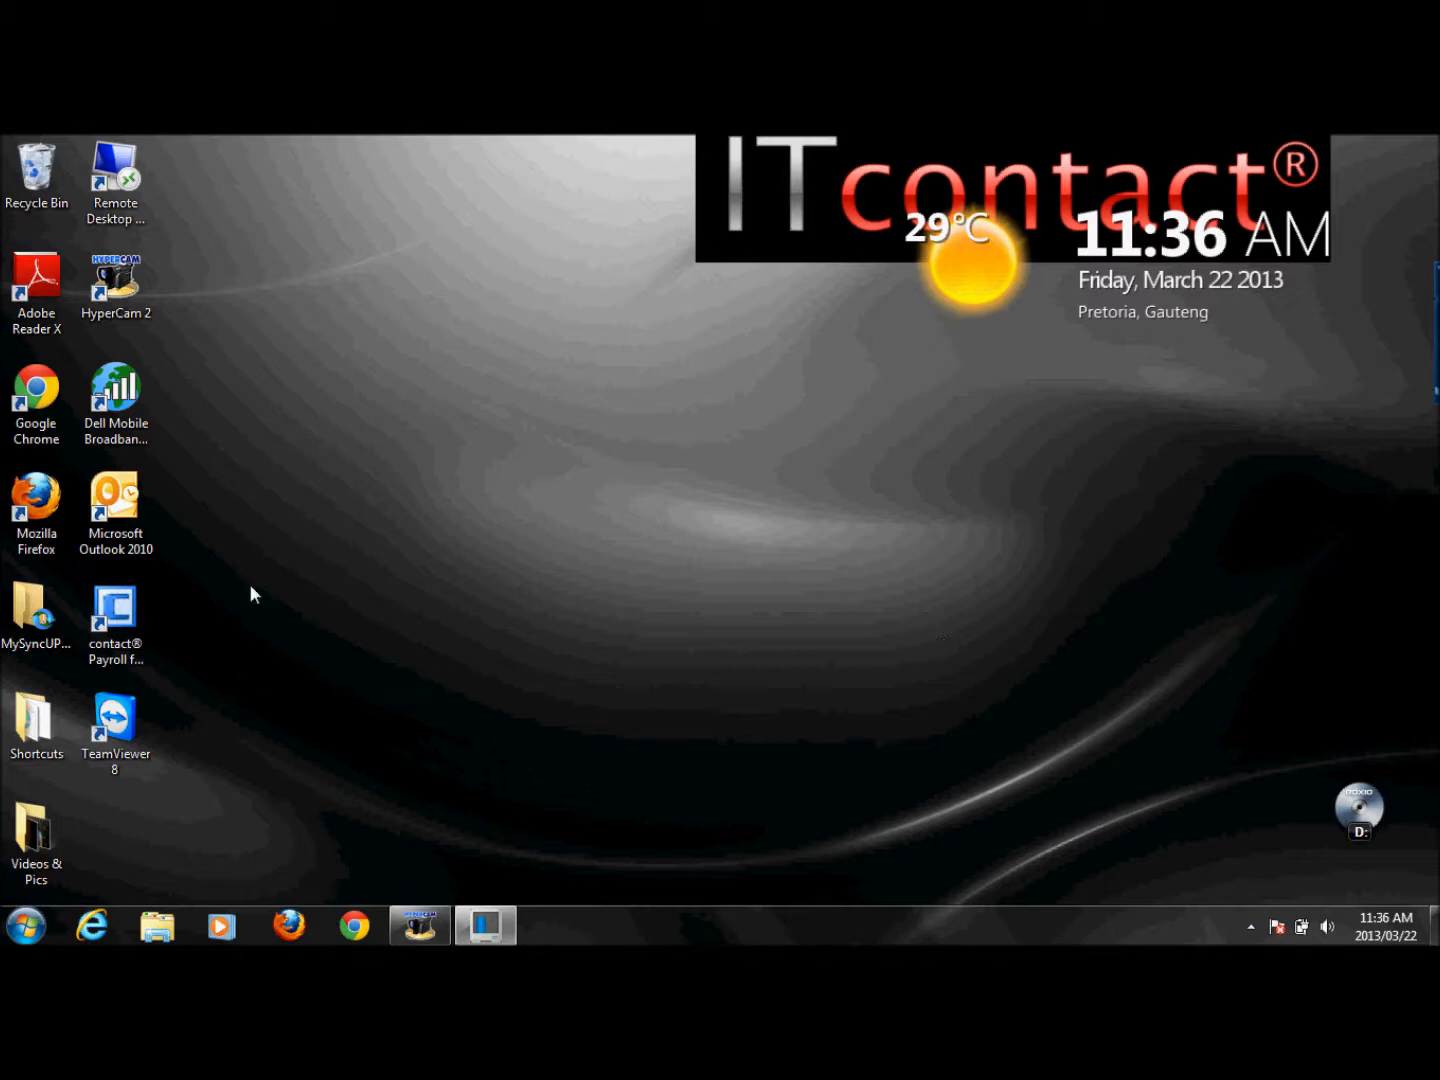
- Open contact Payroll, log in as USER with the account password, and decline to view the waiting reminder message
double_click(150, 628)
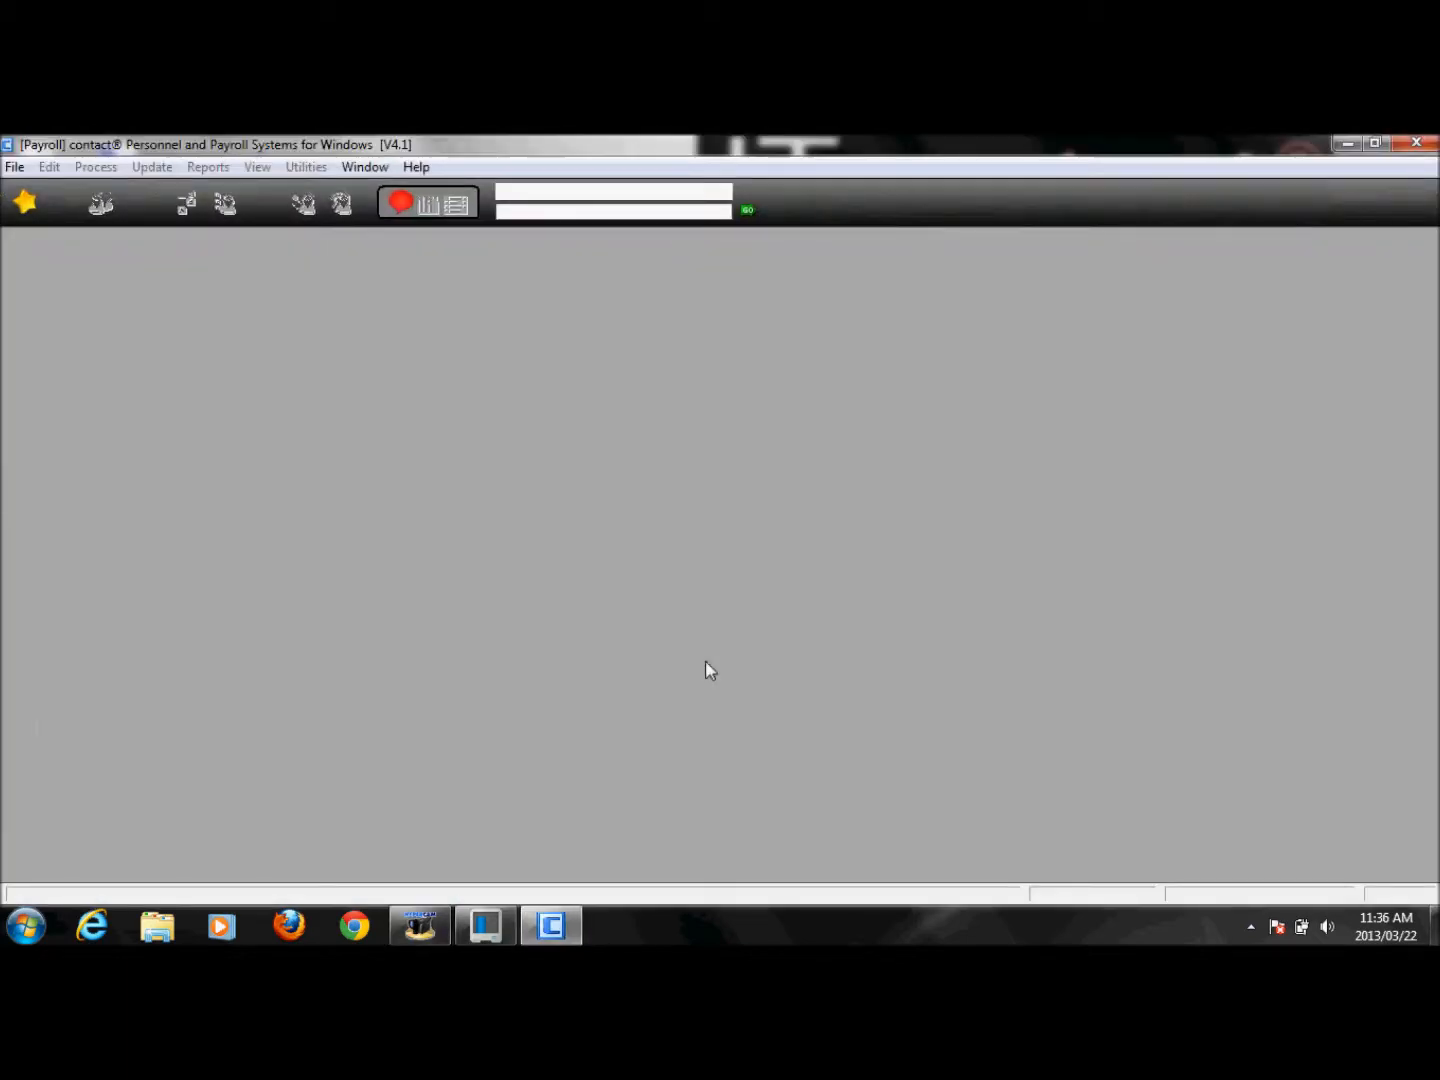
text(U)
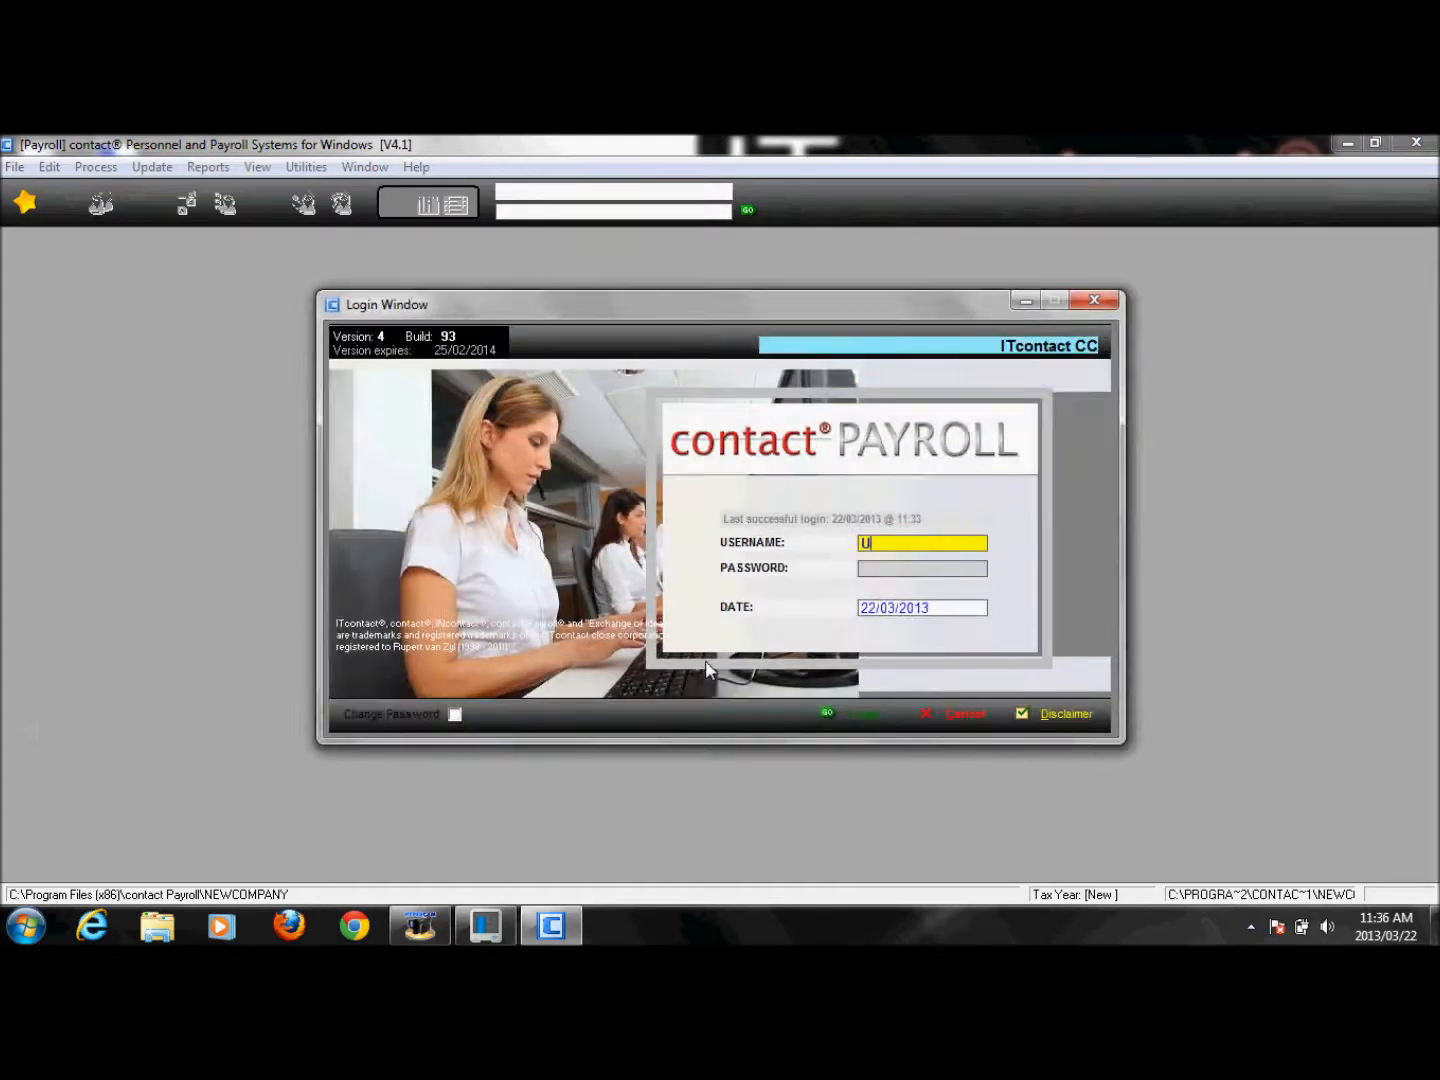
text(SER)
key(Tab)
key(Return)
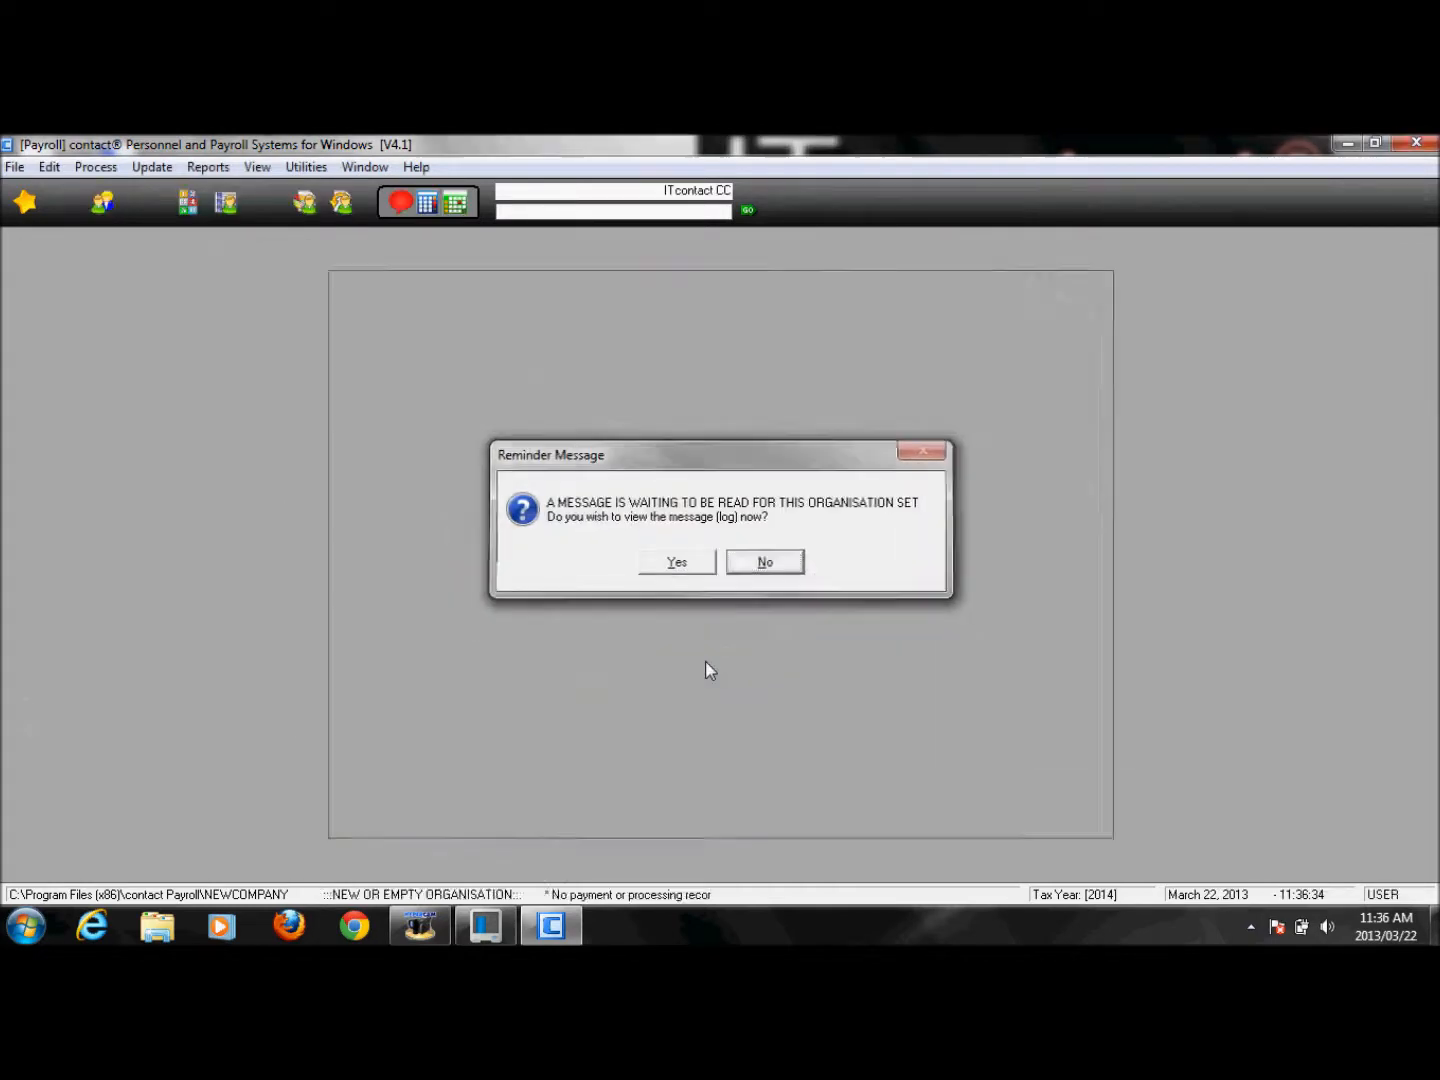
key(Return)
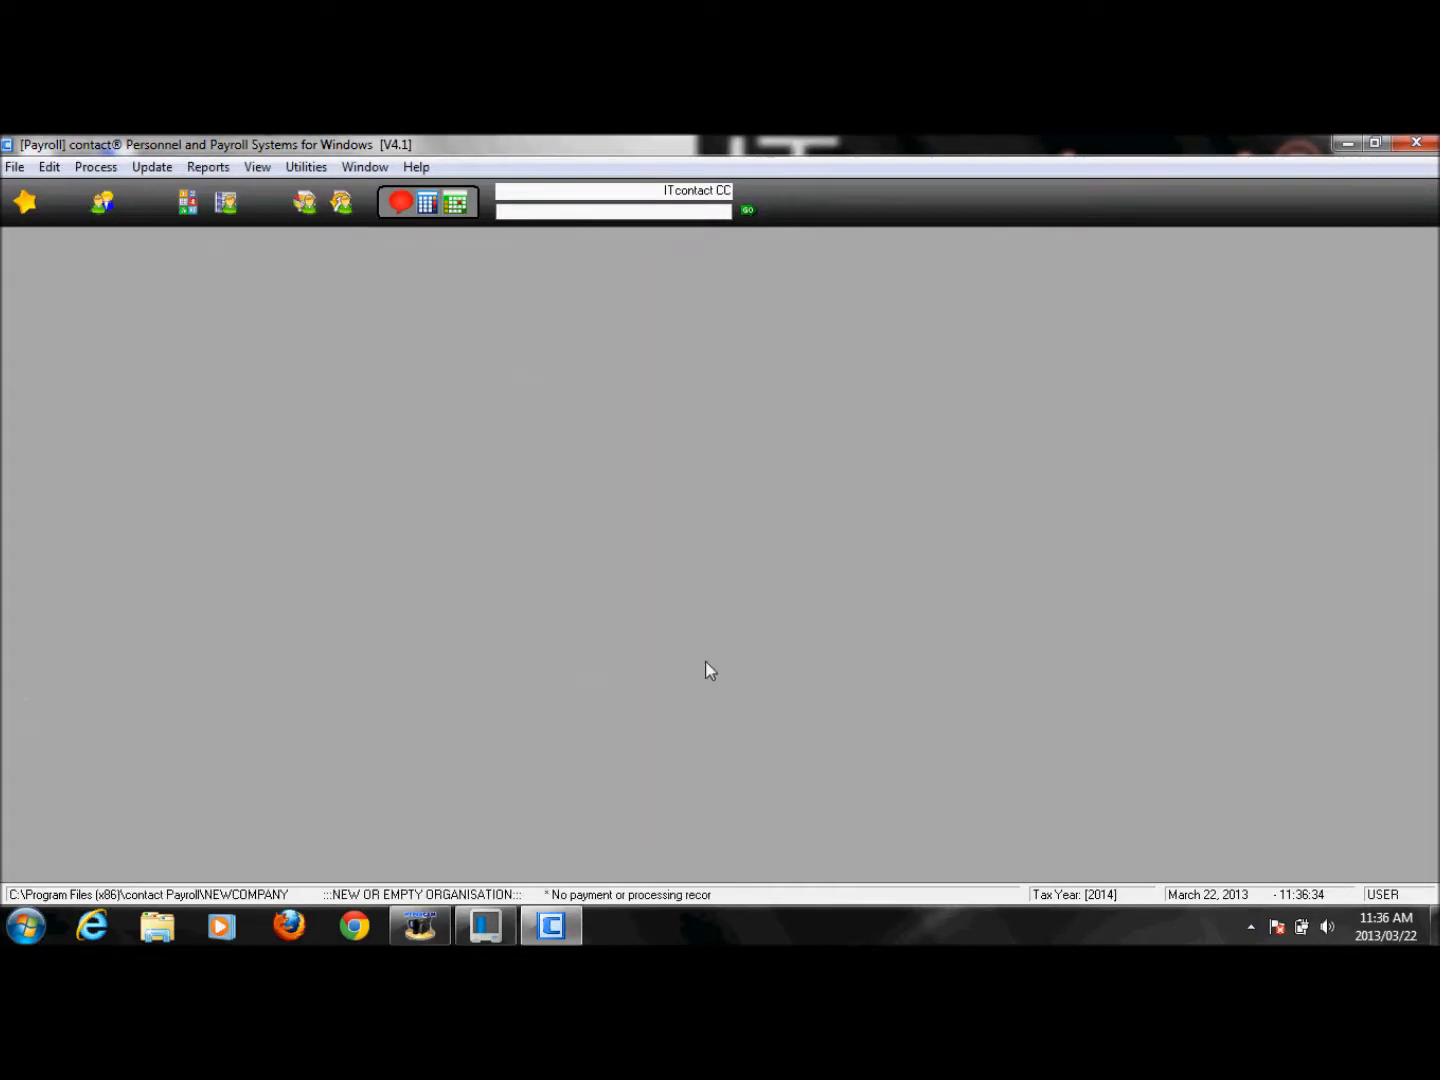
- Examine the Employee Master File list and the Master Files options available under Organisation Setup
click(108, 206)
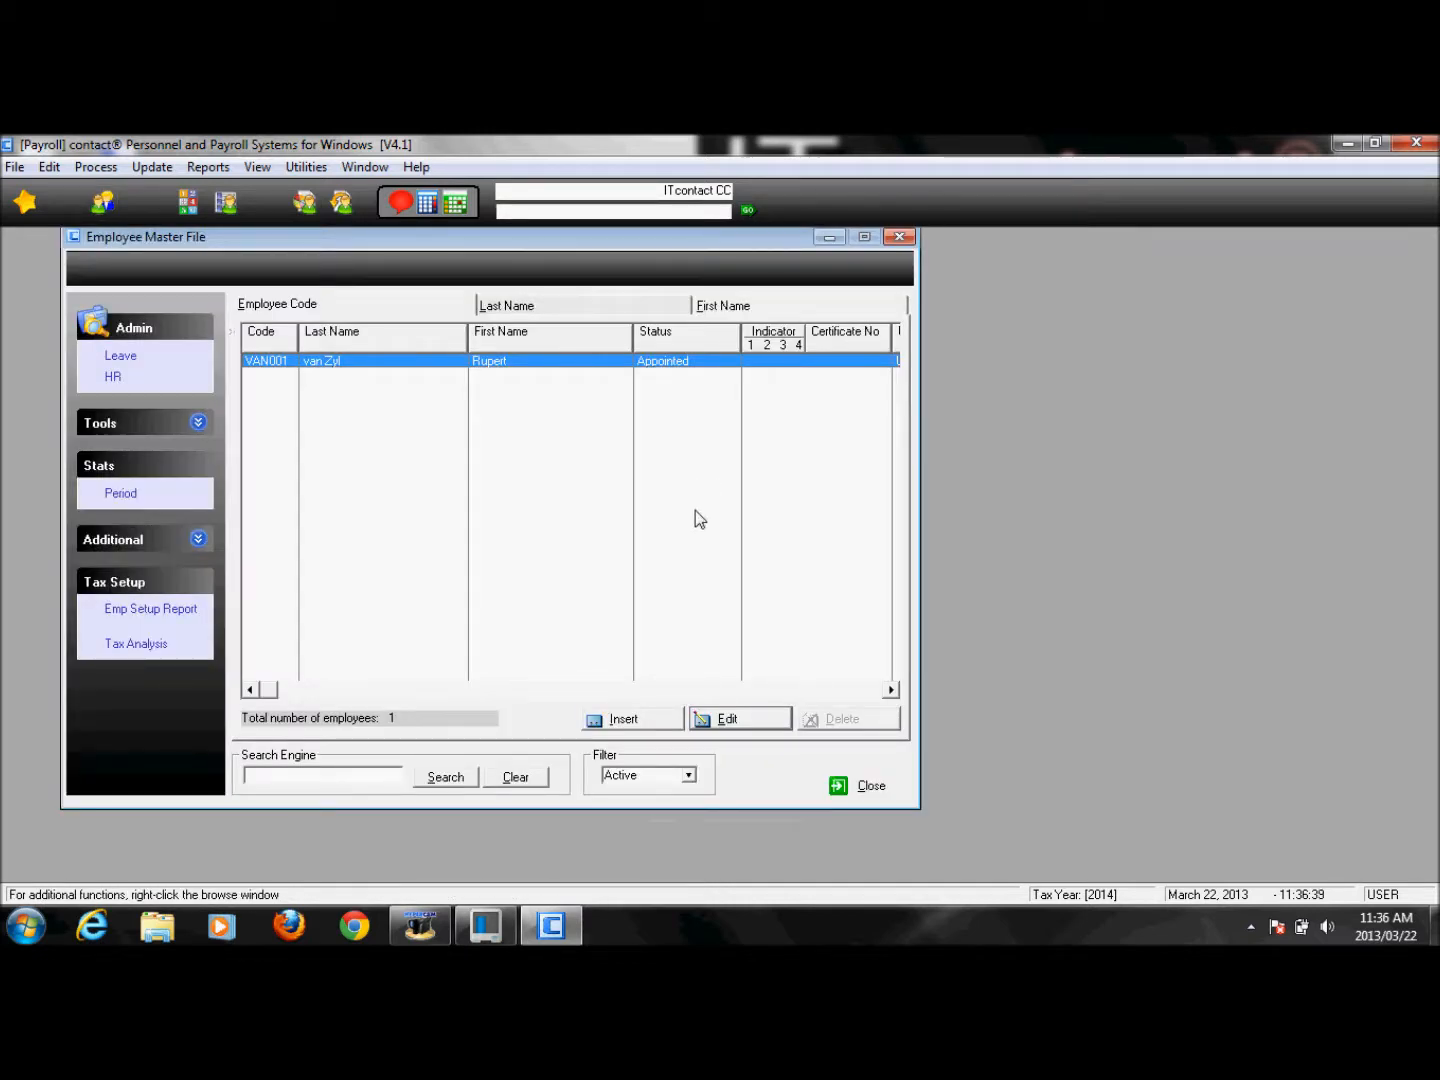
key(Escape)
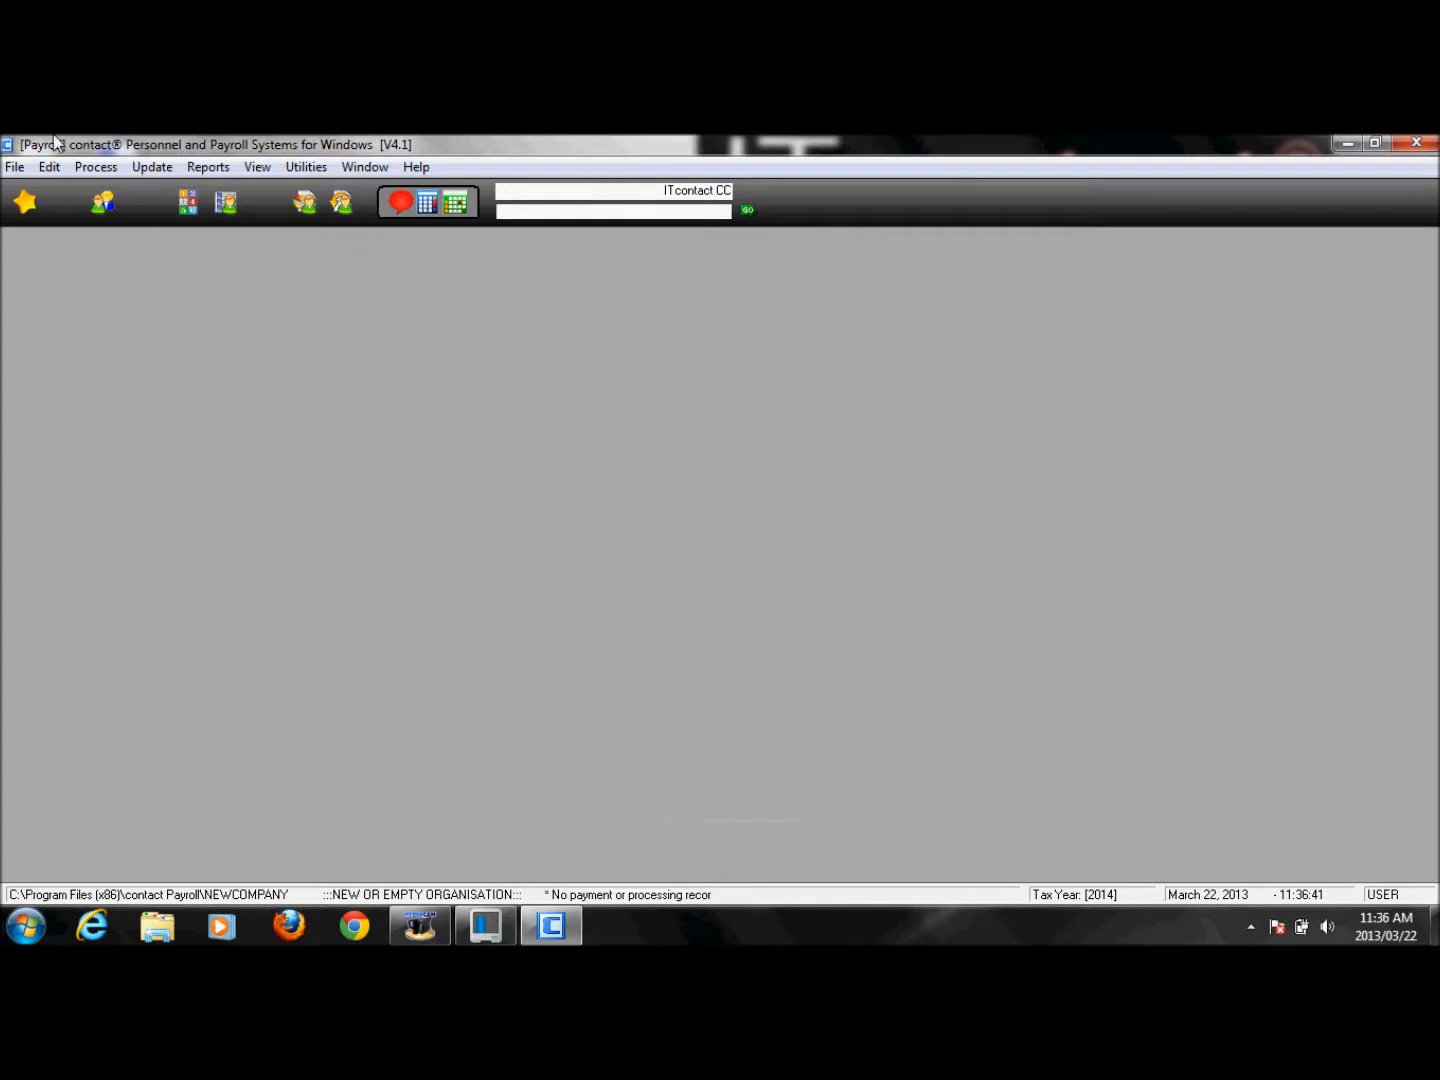
click(49, 166)
mouse_move(118, 476)
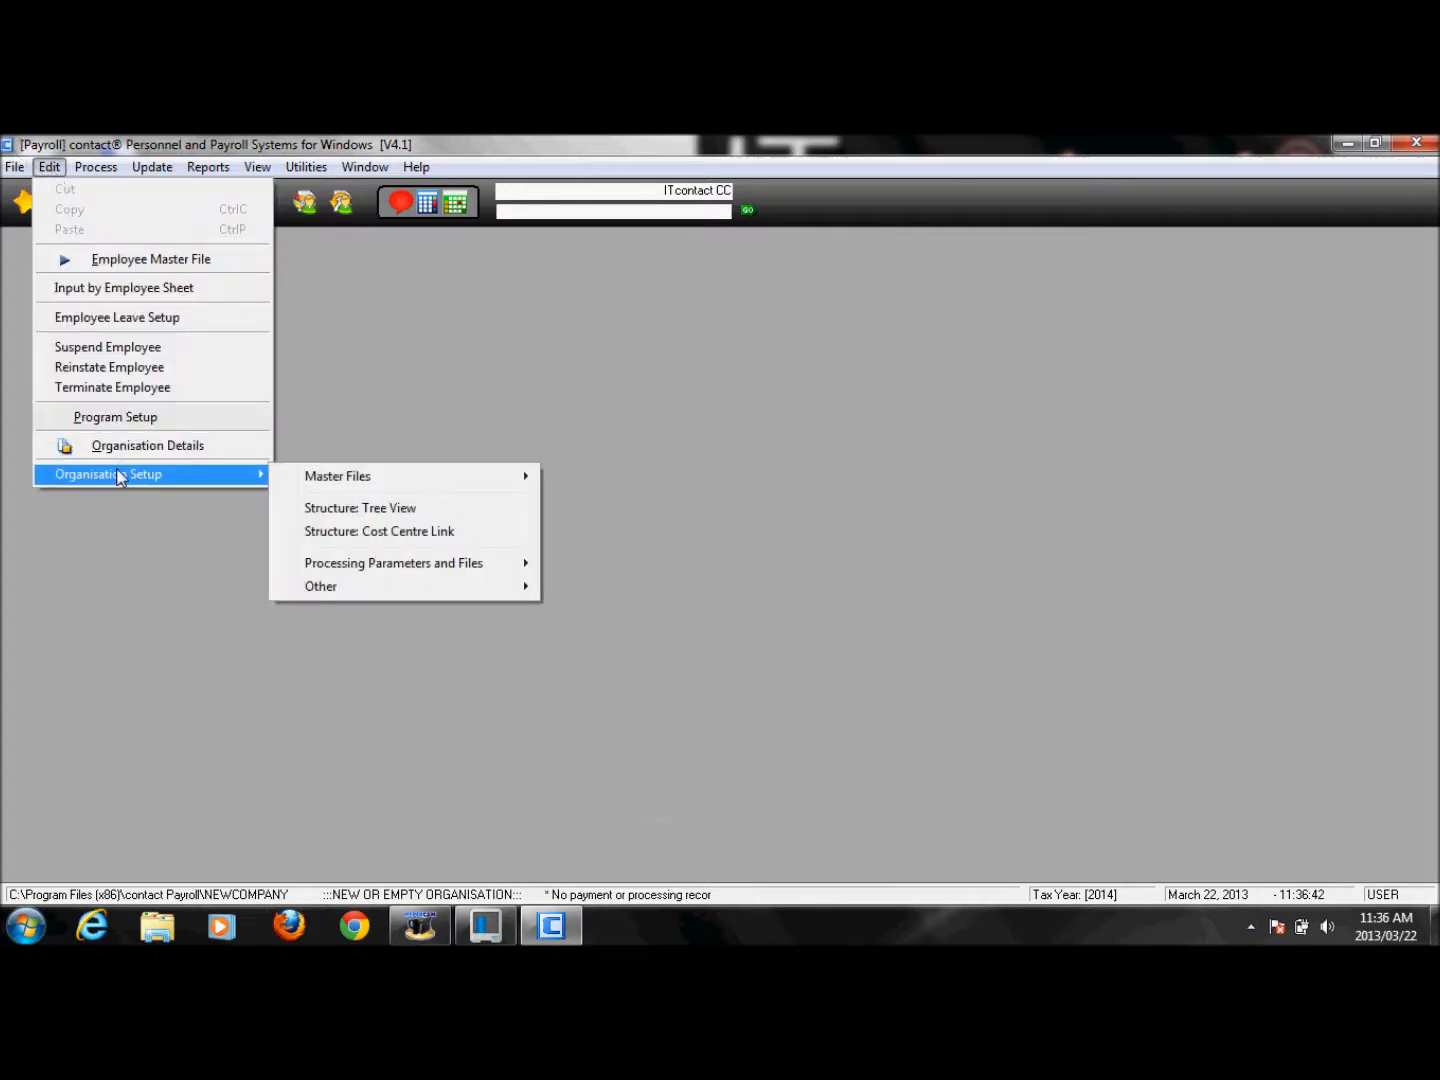
mouse_move(347, 484)
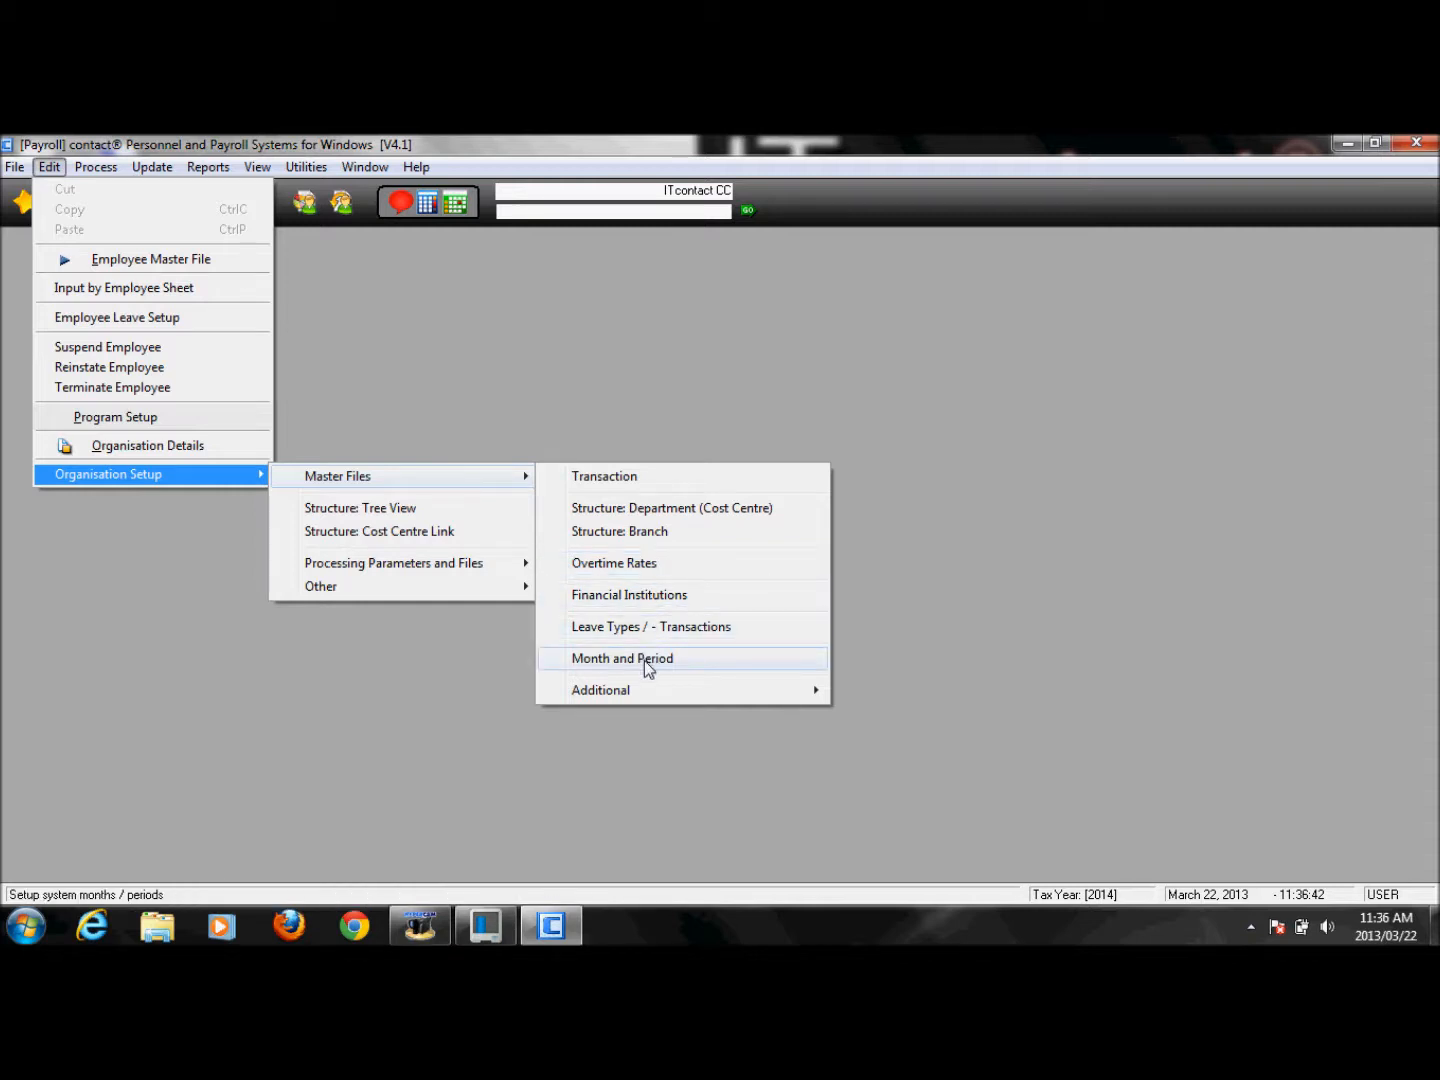
mouse_move(627, 692)
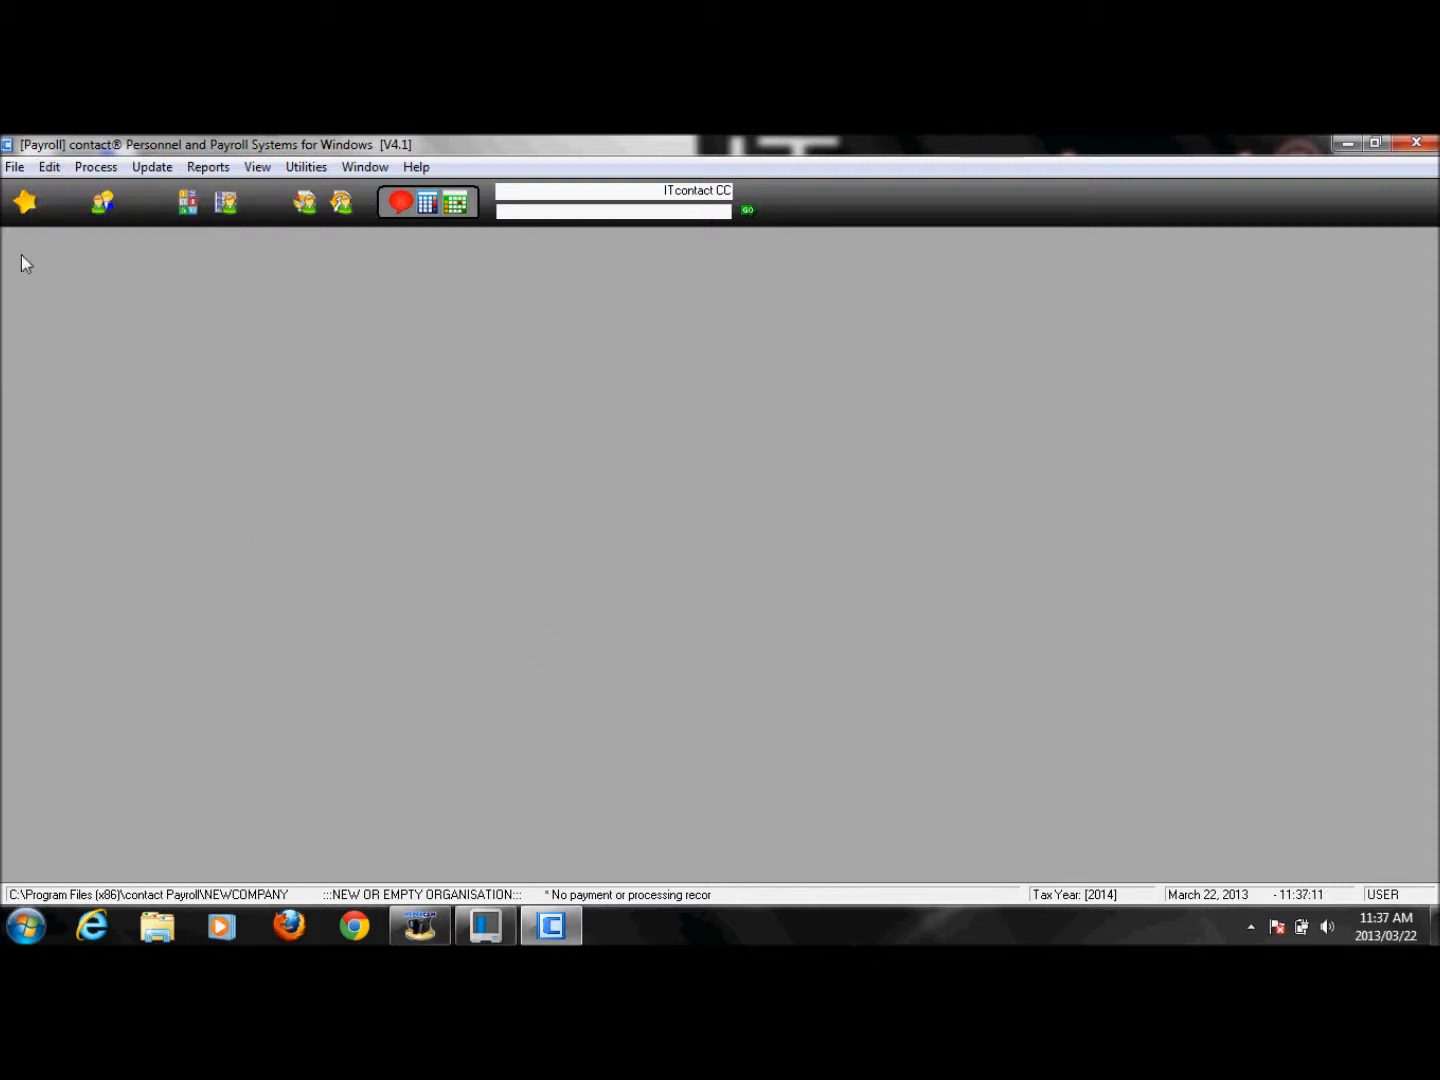
- Start a new organisation set and name its sub-folder MY PRODUCTION CO
click(14, 170)
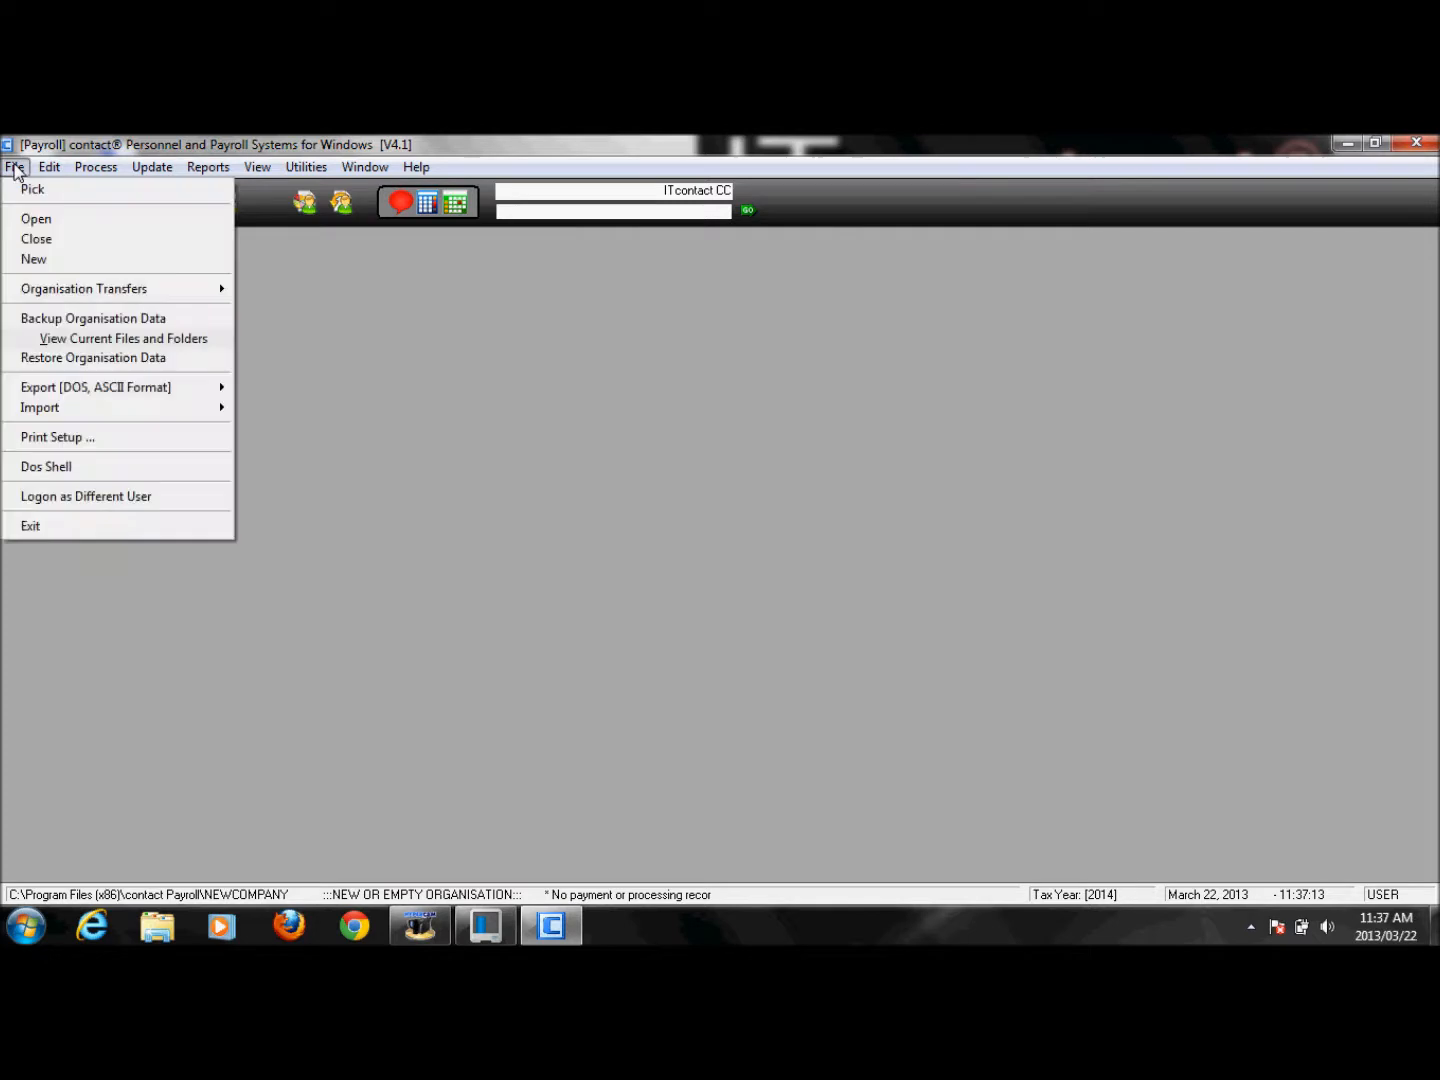
click(30, 264)
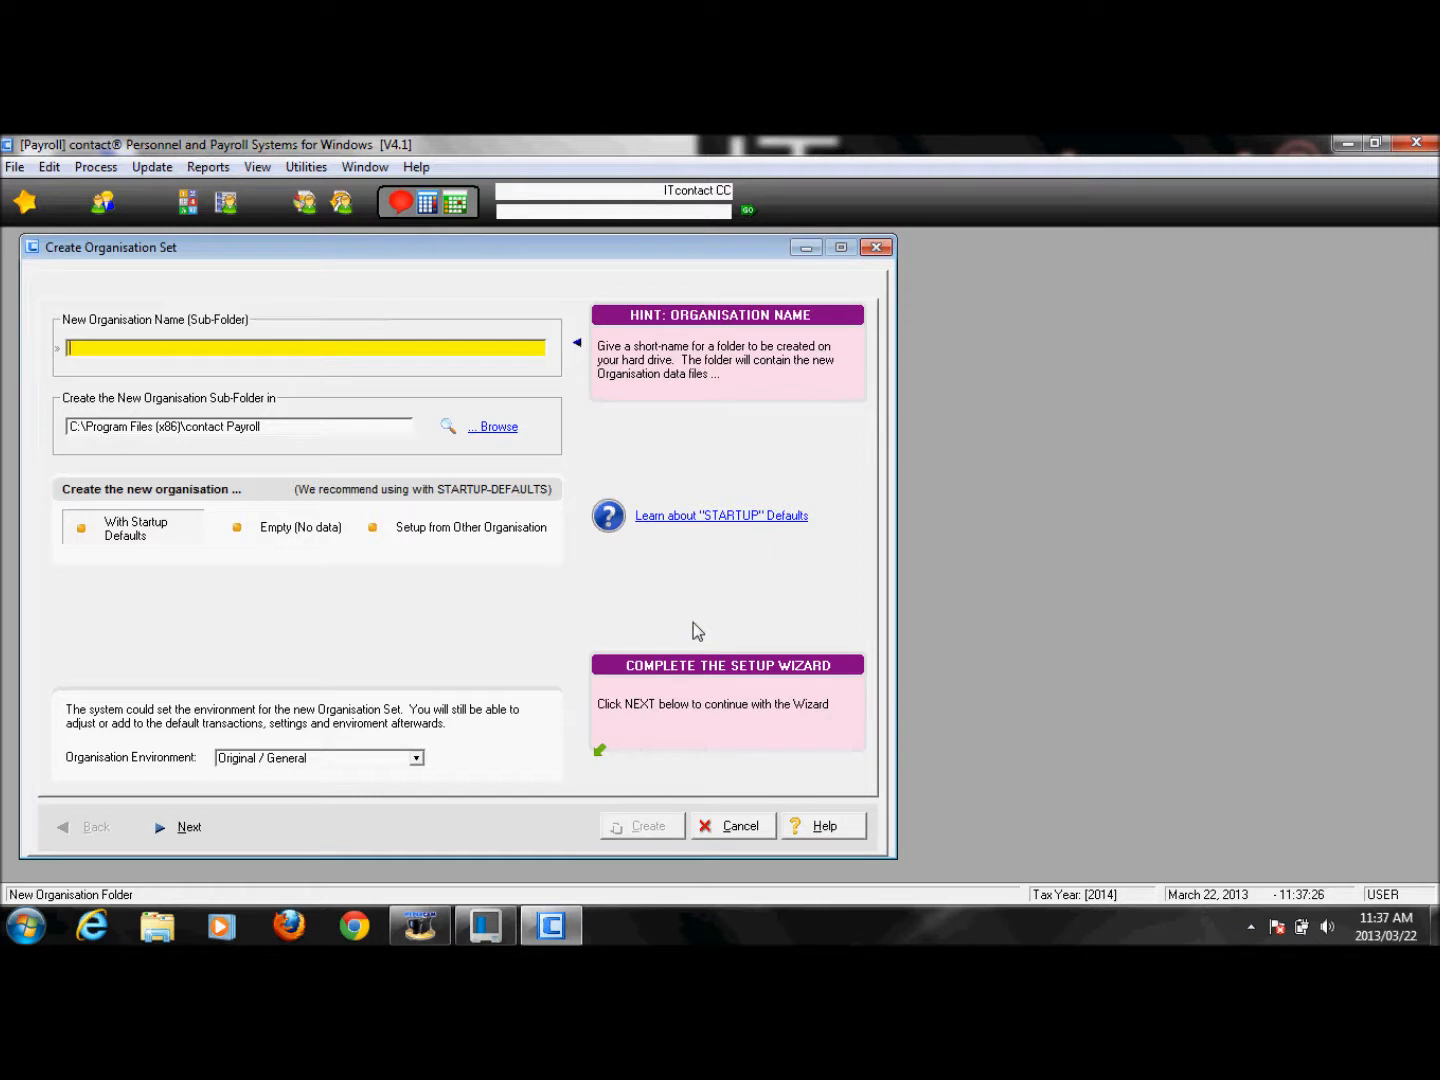
text(MYPRODUCTIONCO)
key(Home)
key(Right)
key(Right)
key(Right)
key(Right)
key(Right)
key(Right)
key(Right)
key(Right)
key(Right)
key(Right)
key(Right)
- Keep the contact Payroll folder as location, choose the Original / General organisation environment, and continue to the next setup page
click(291, 427)
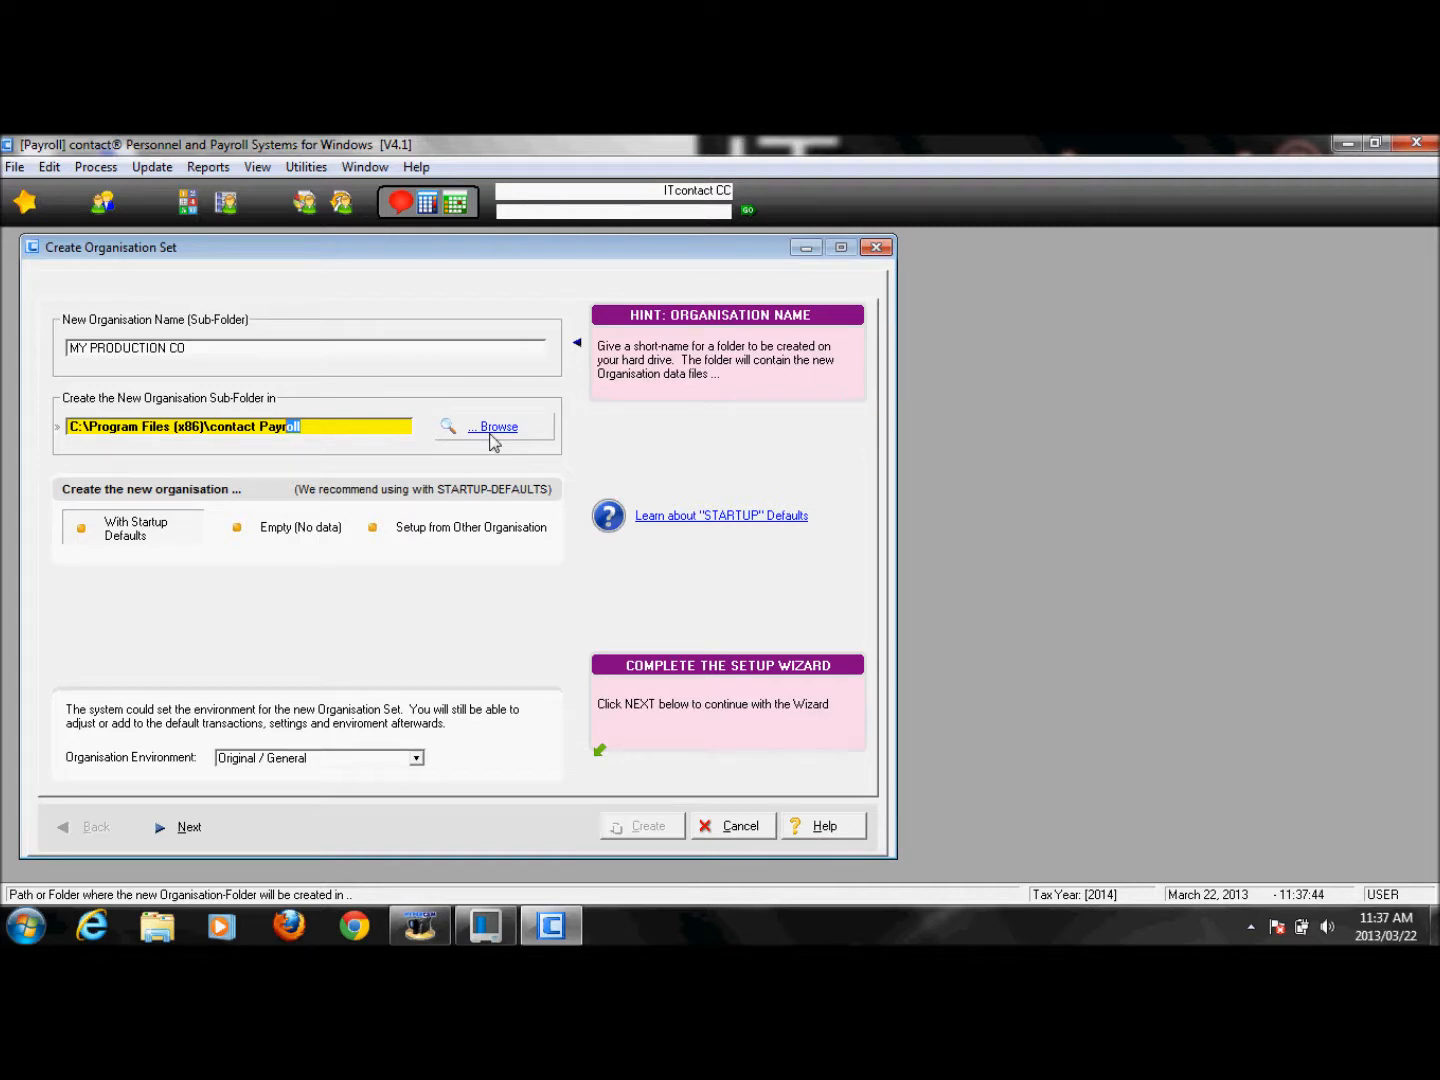
click(391, 428)
mouse_move(428, 544)
click(258, 761)
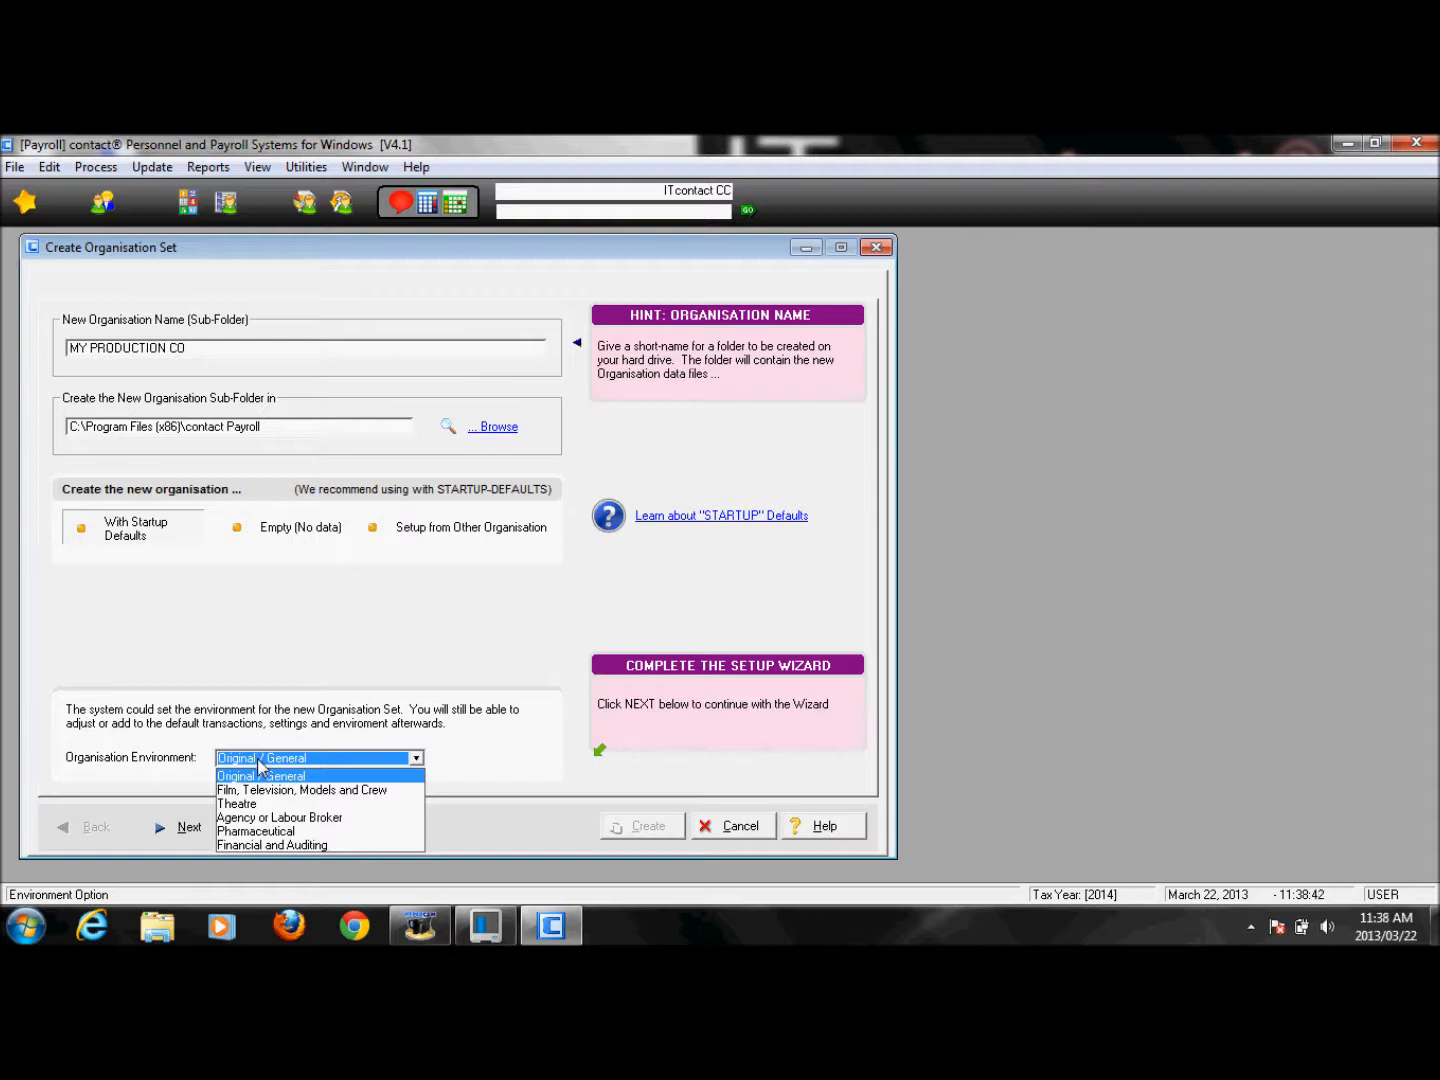
click(297, 774)
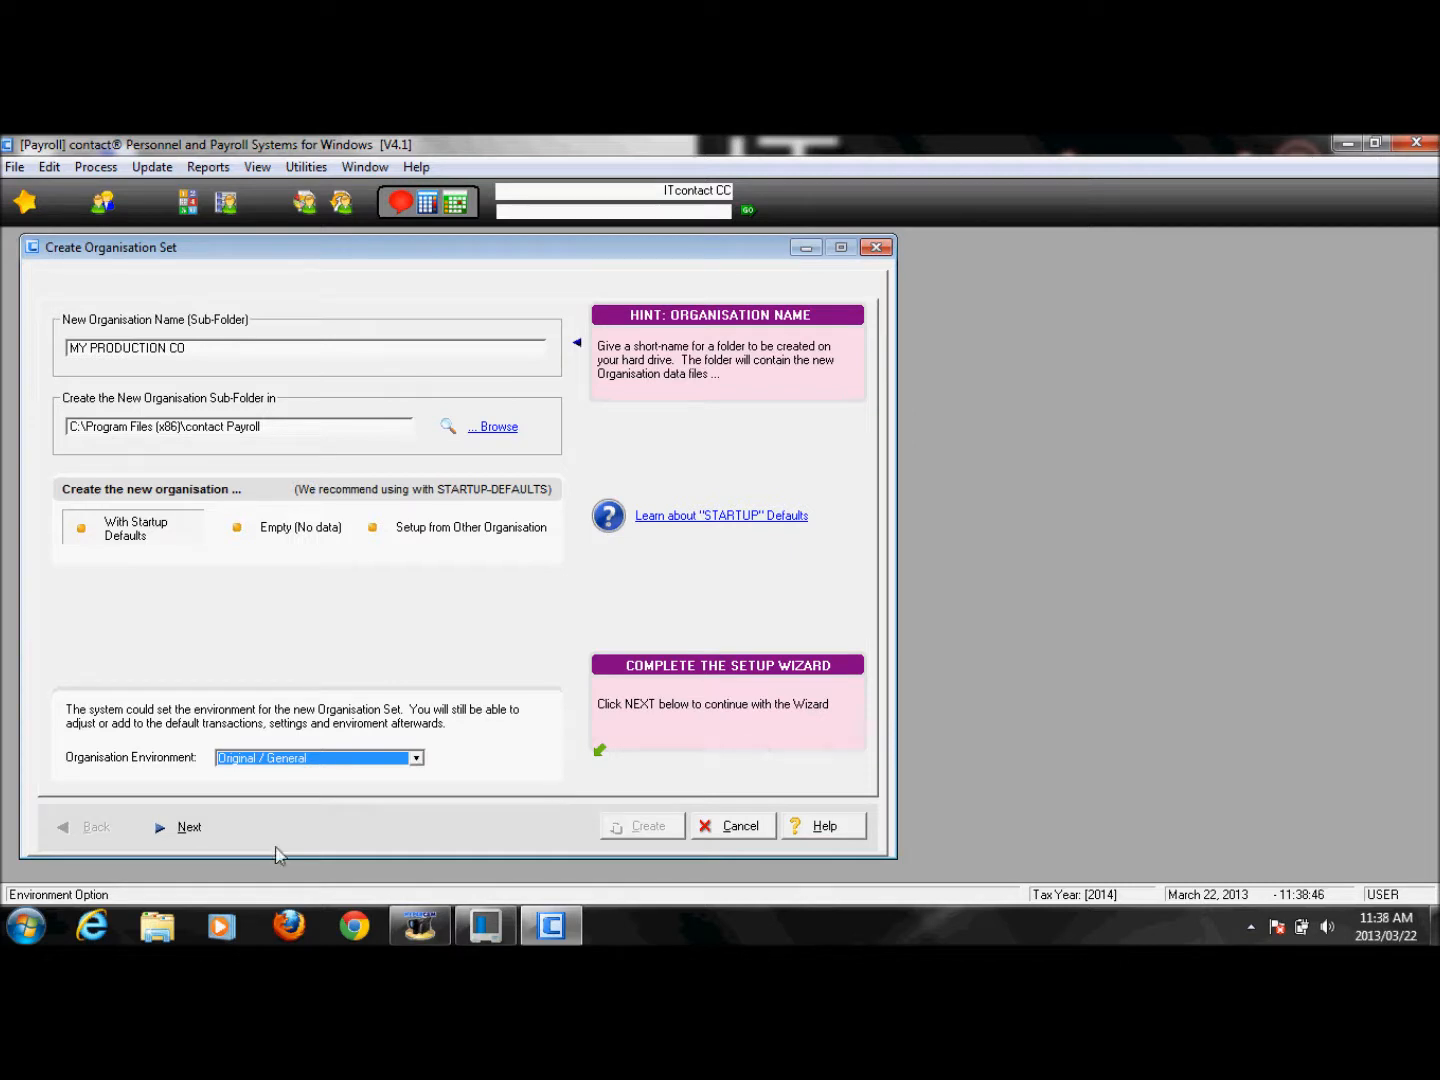
click(190, 833)
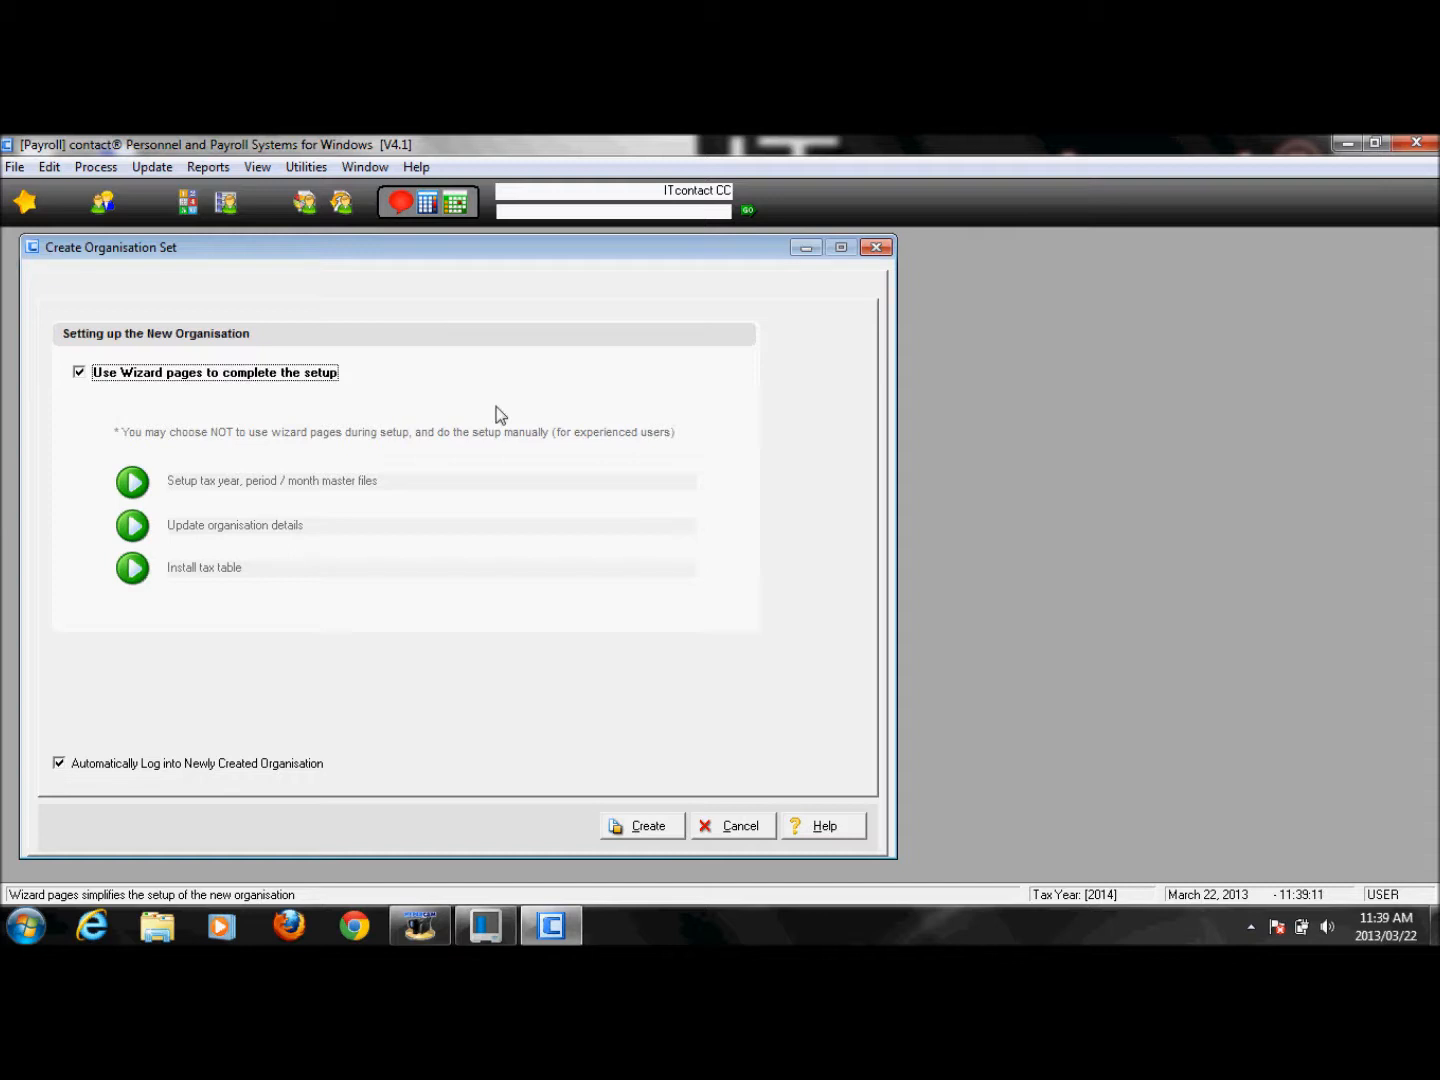
- Create the organisation using the setup wizard pages, agreeing to a new MY PRODUCTION CO folder
click(658, 830)
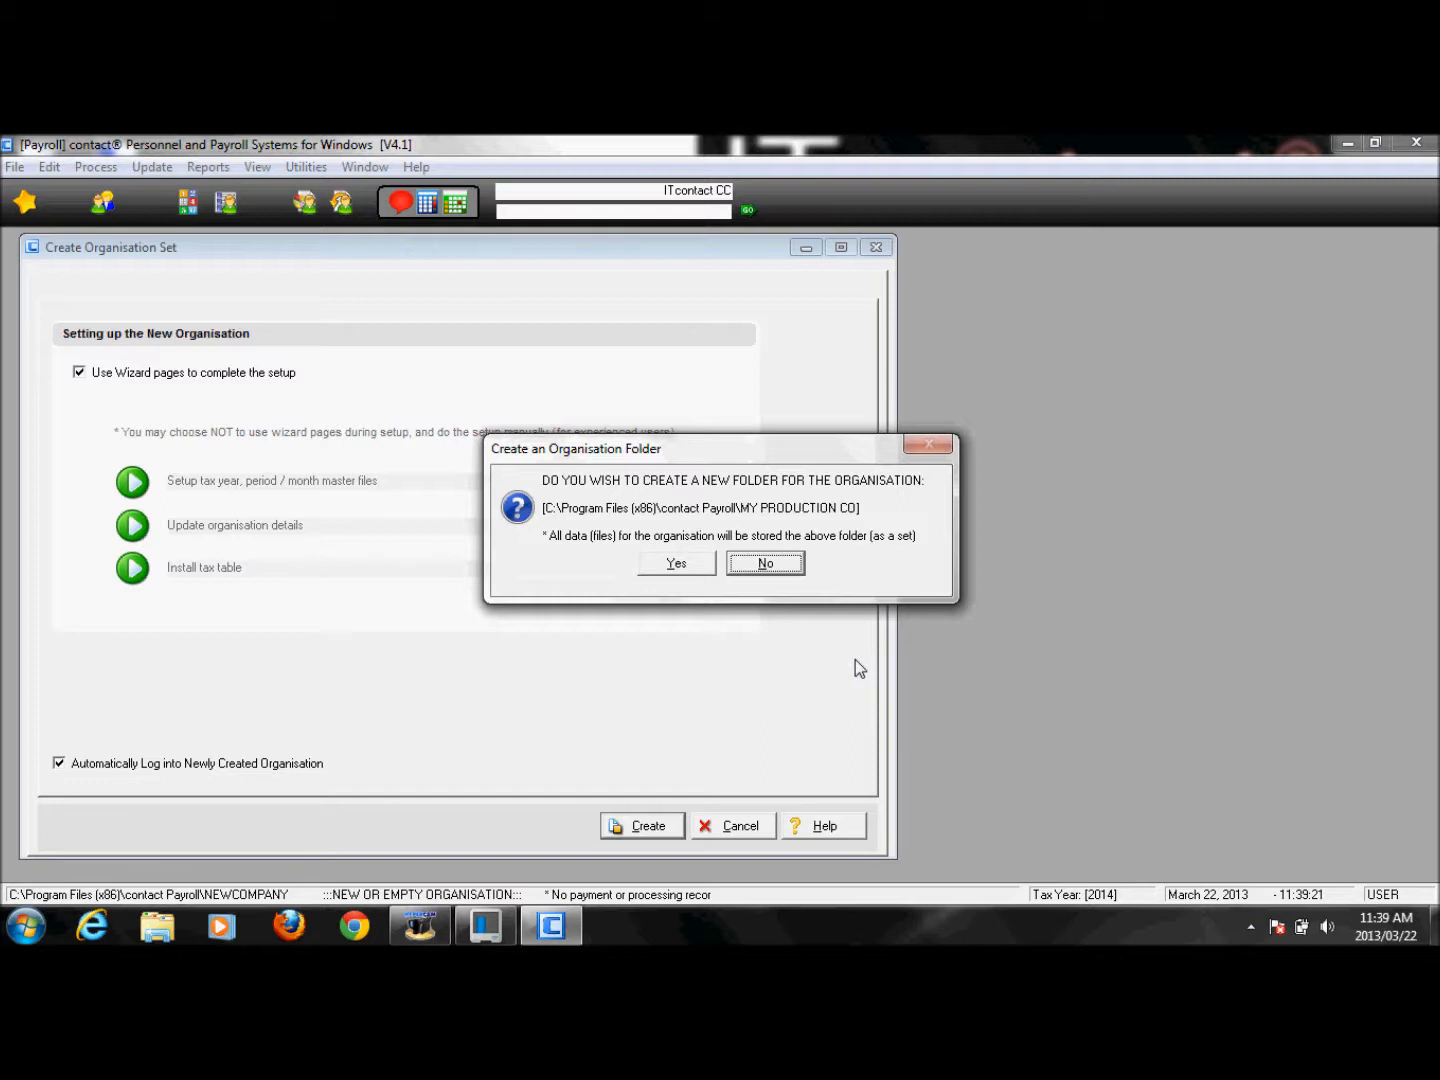
click(688, 564)
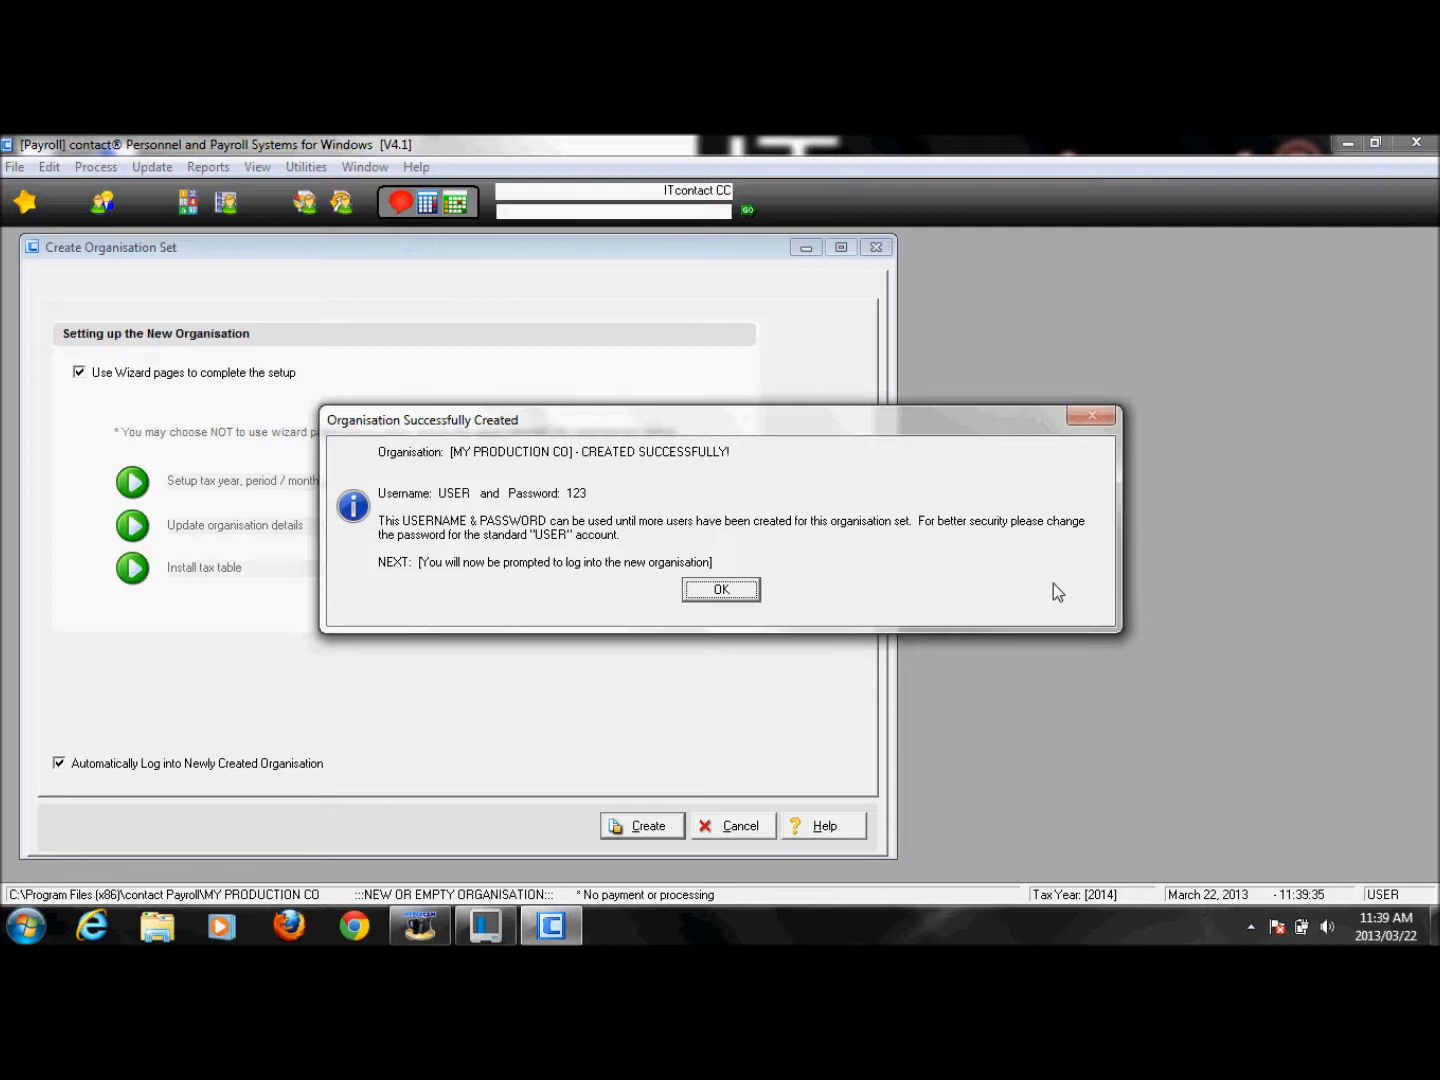
click(734, 589)
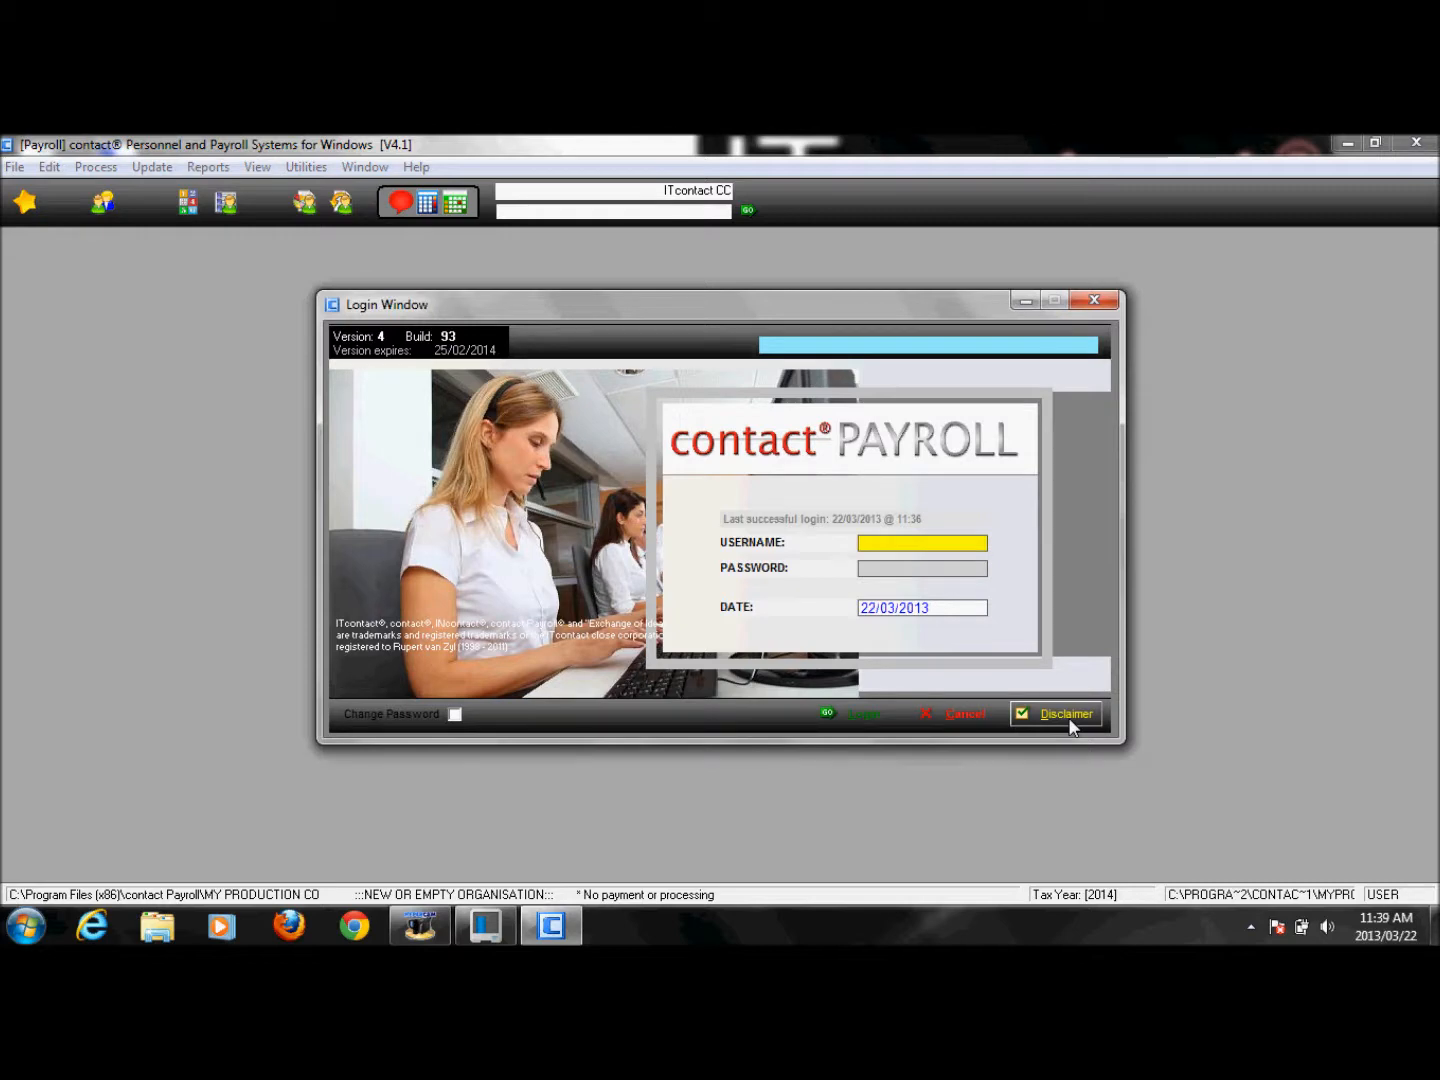
- Log in to the new organisation as USER with the account password
text(USER)
key(Tab)
text(***)
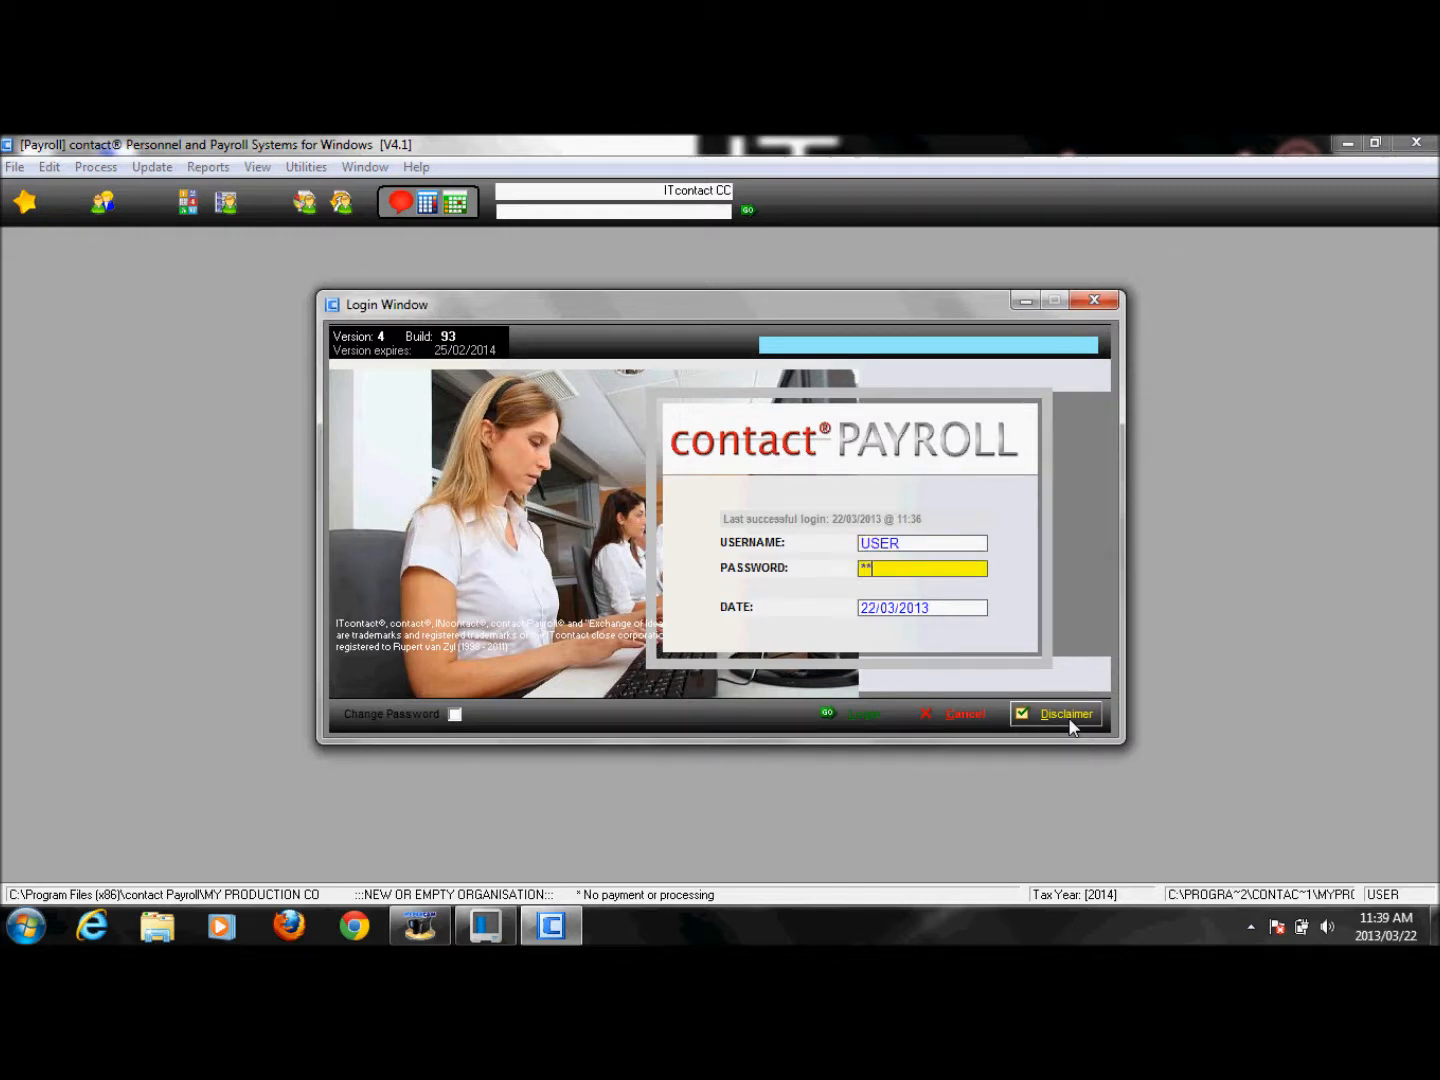
key(Return)
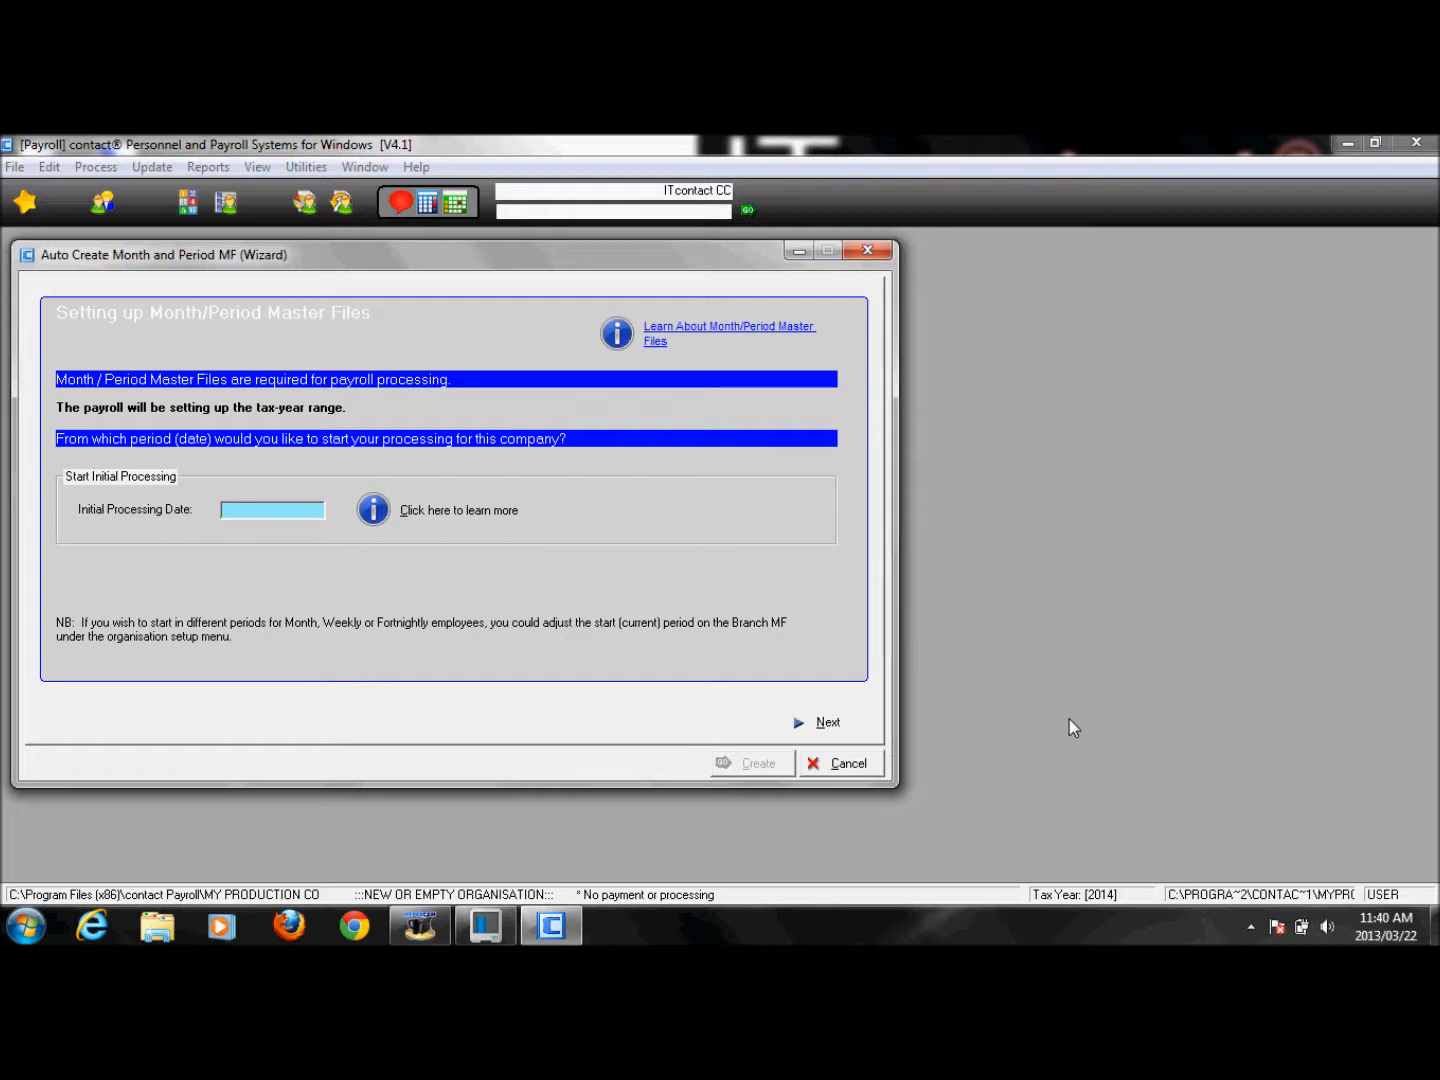
- Set the initial processing date to 01/03/2013, read the explanation about it, and accept the calculated tax year range
text(01/03/)
text(2013)
key(Tab)
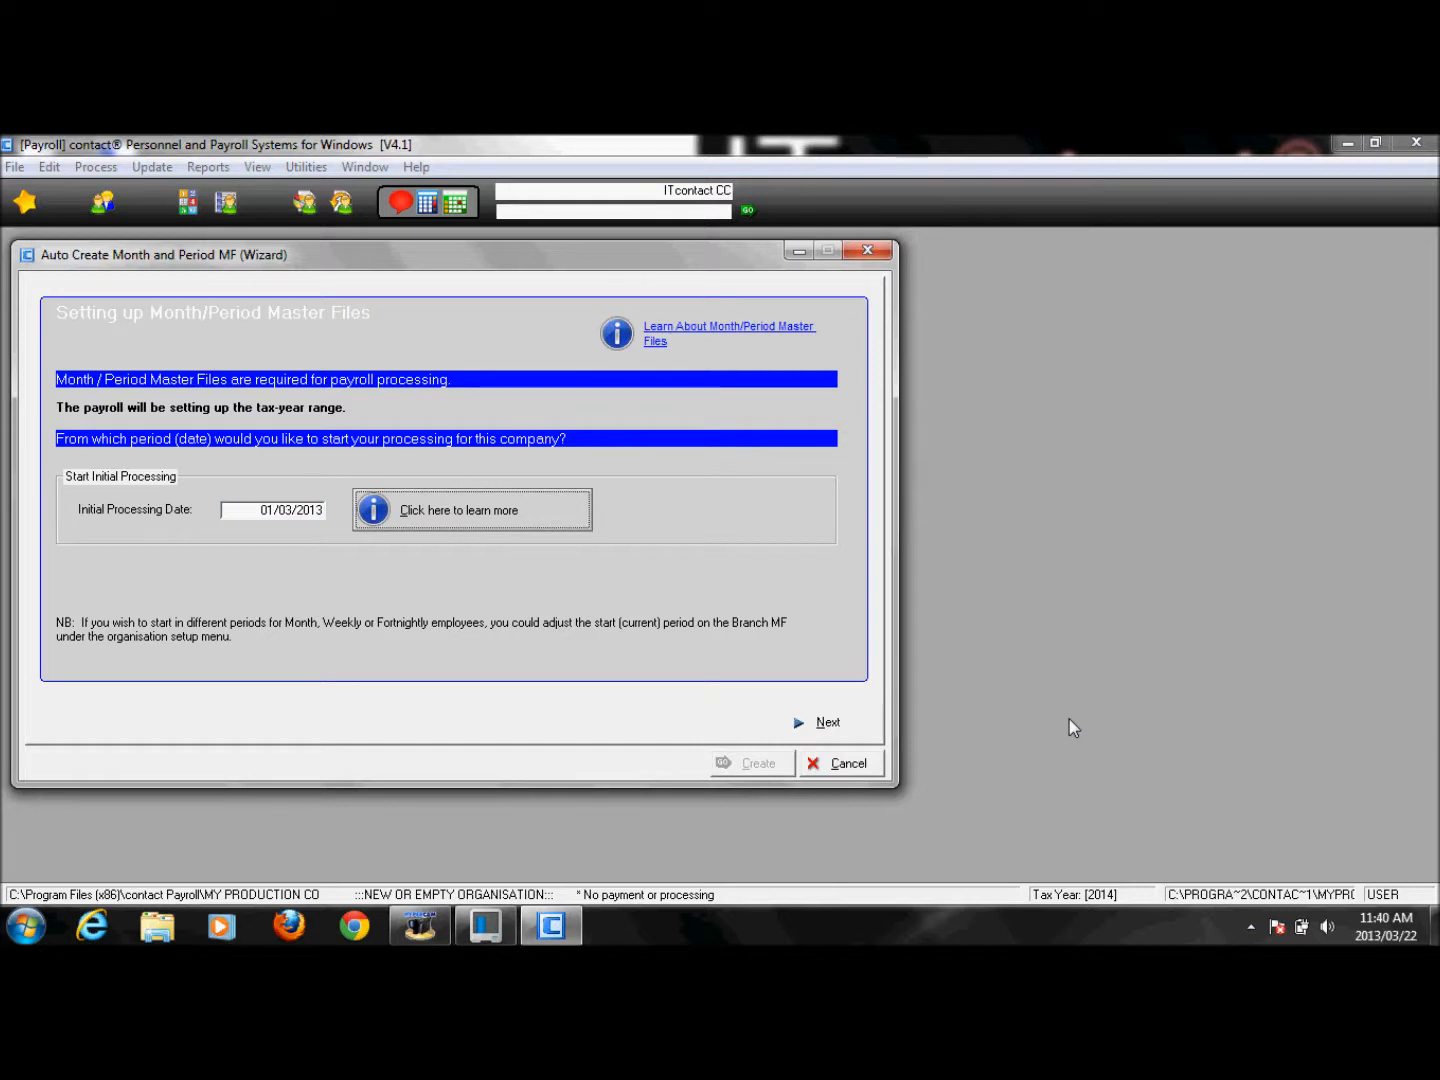
click(503, 513)
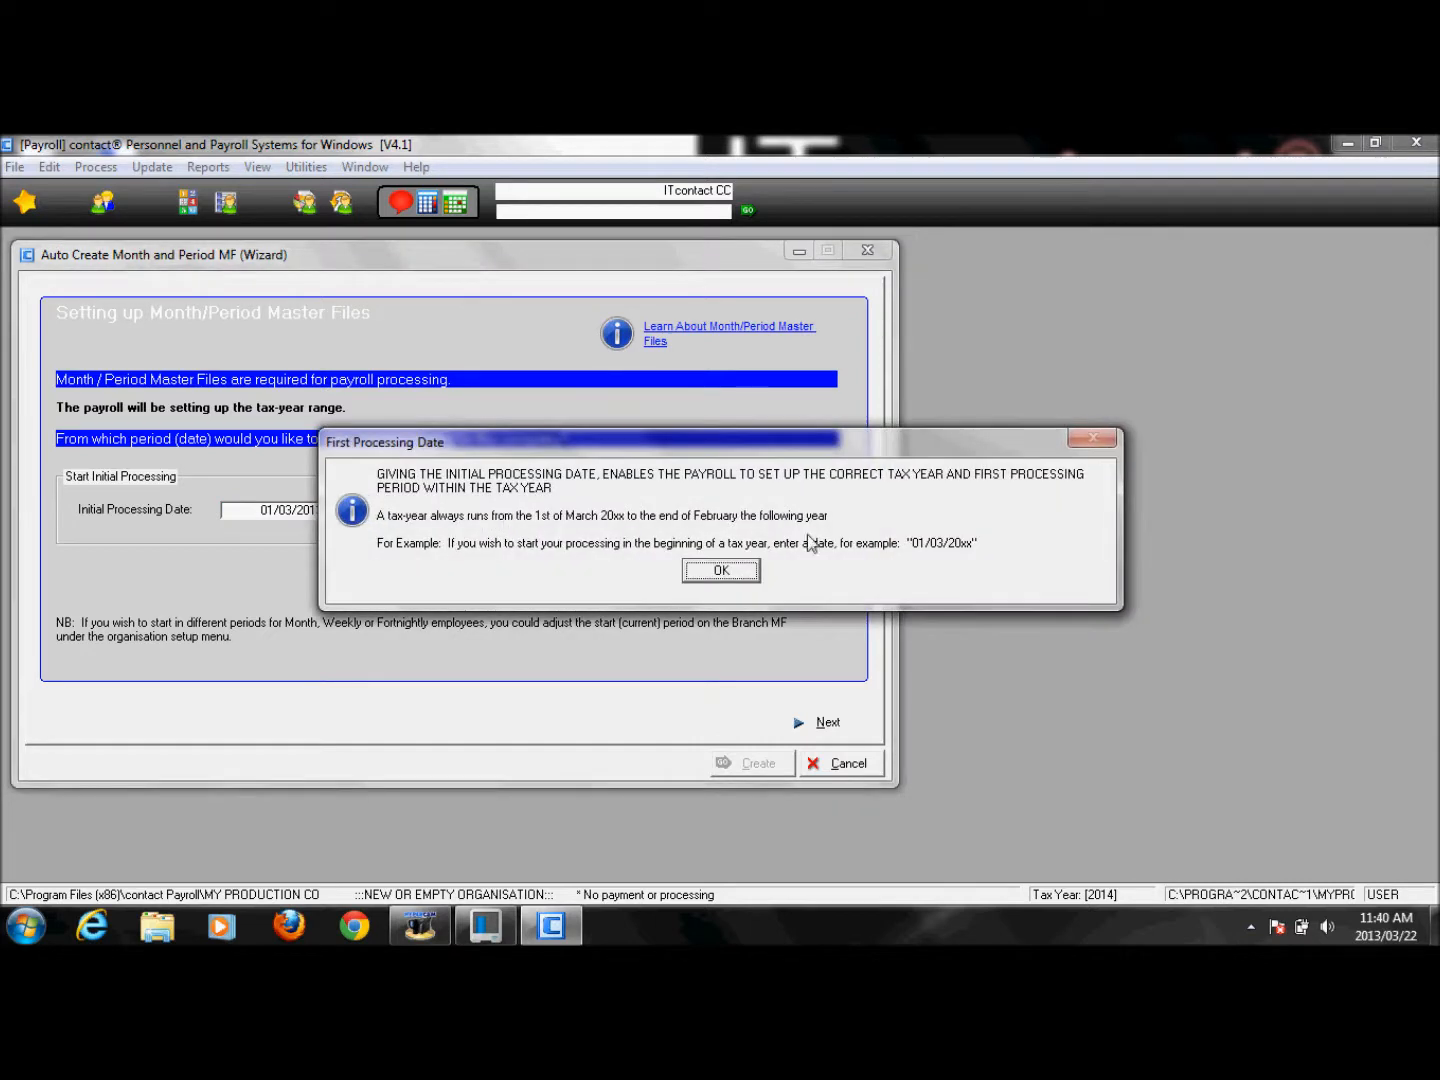
click(712, 569)
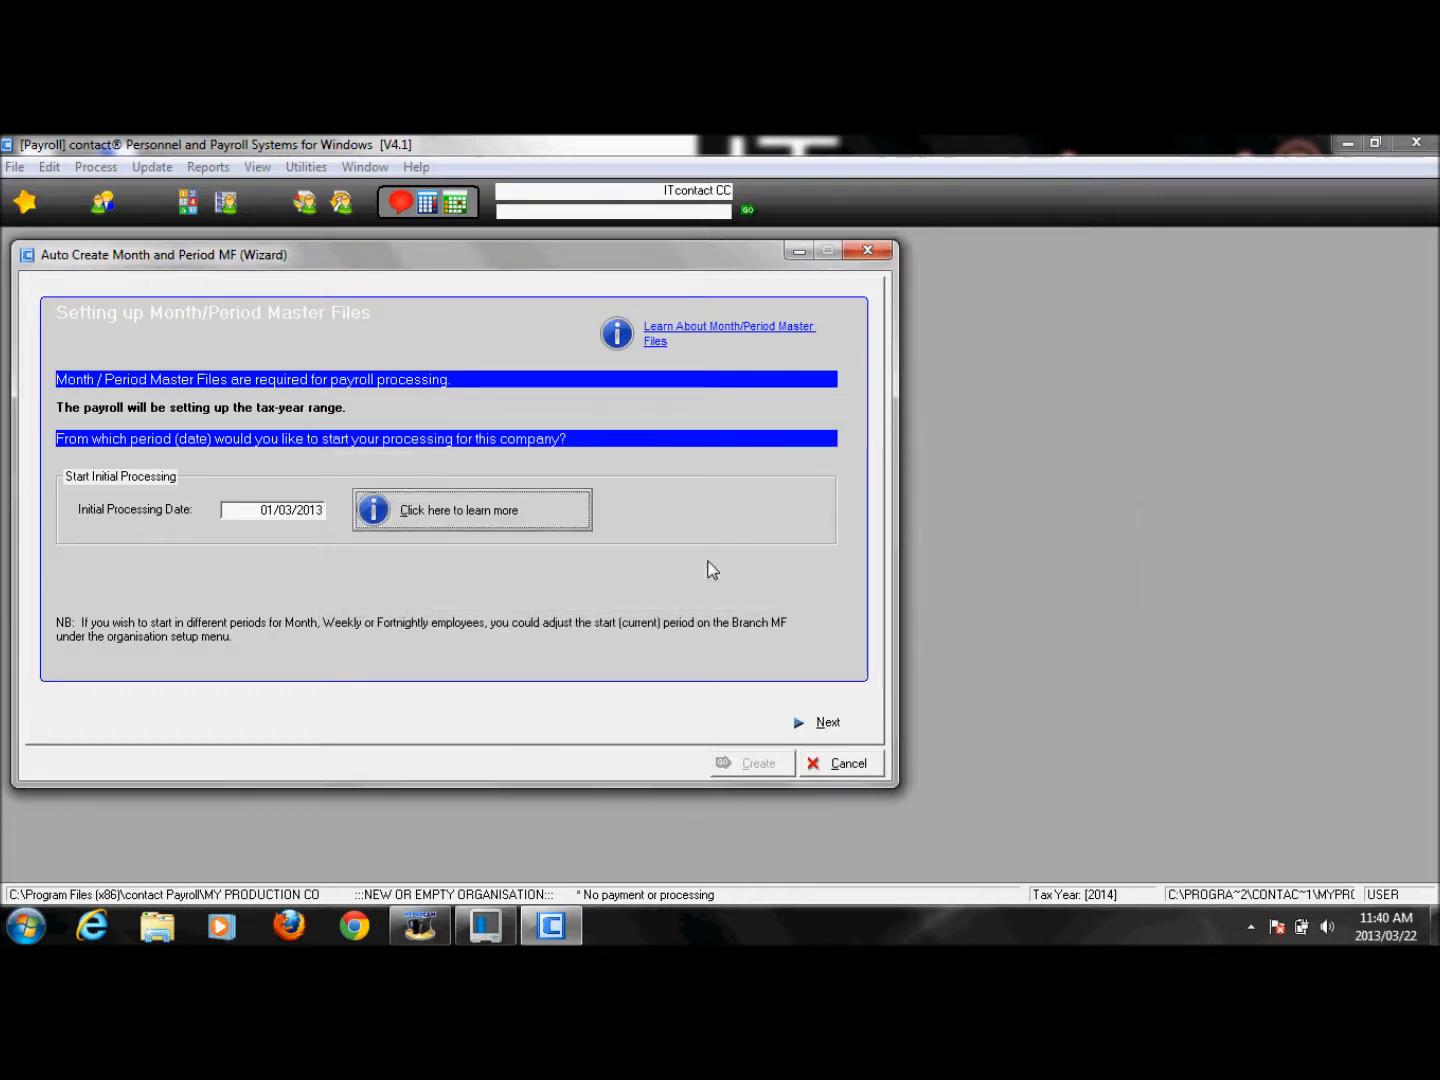
click(846, 717)
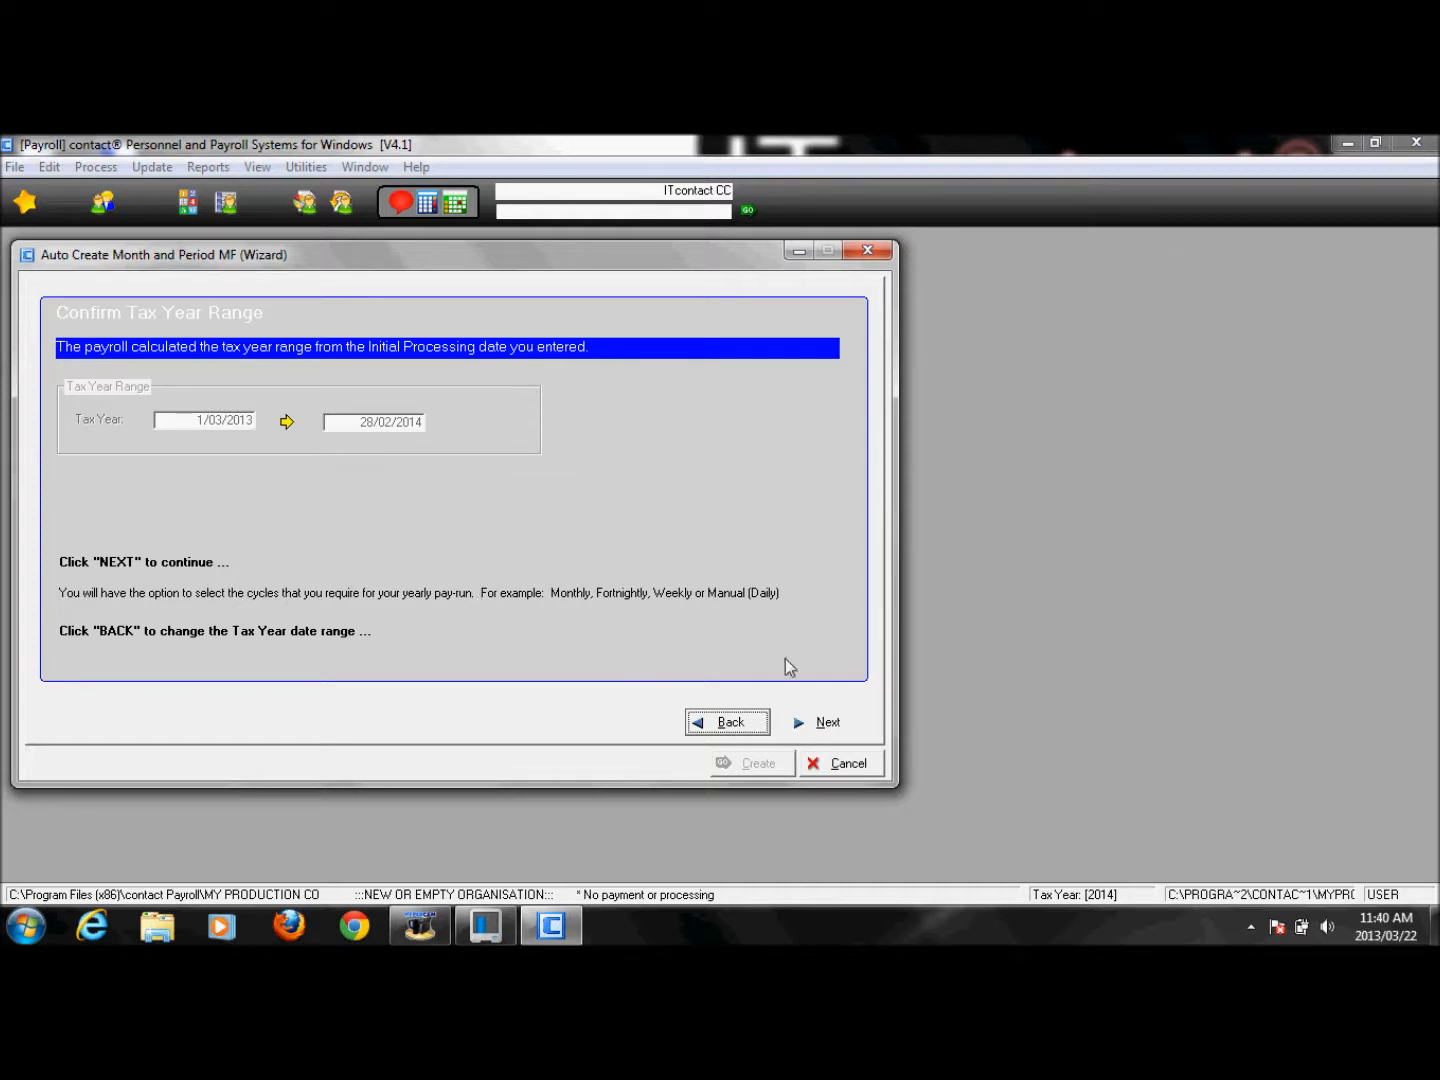
click(815, 732)
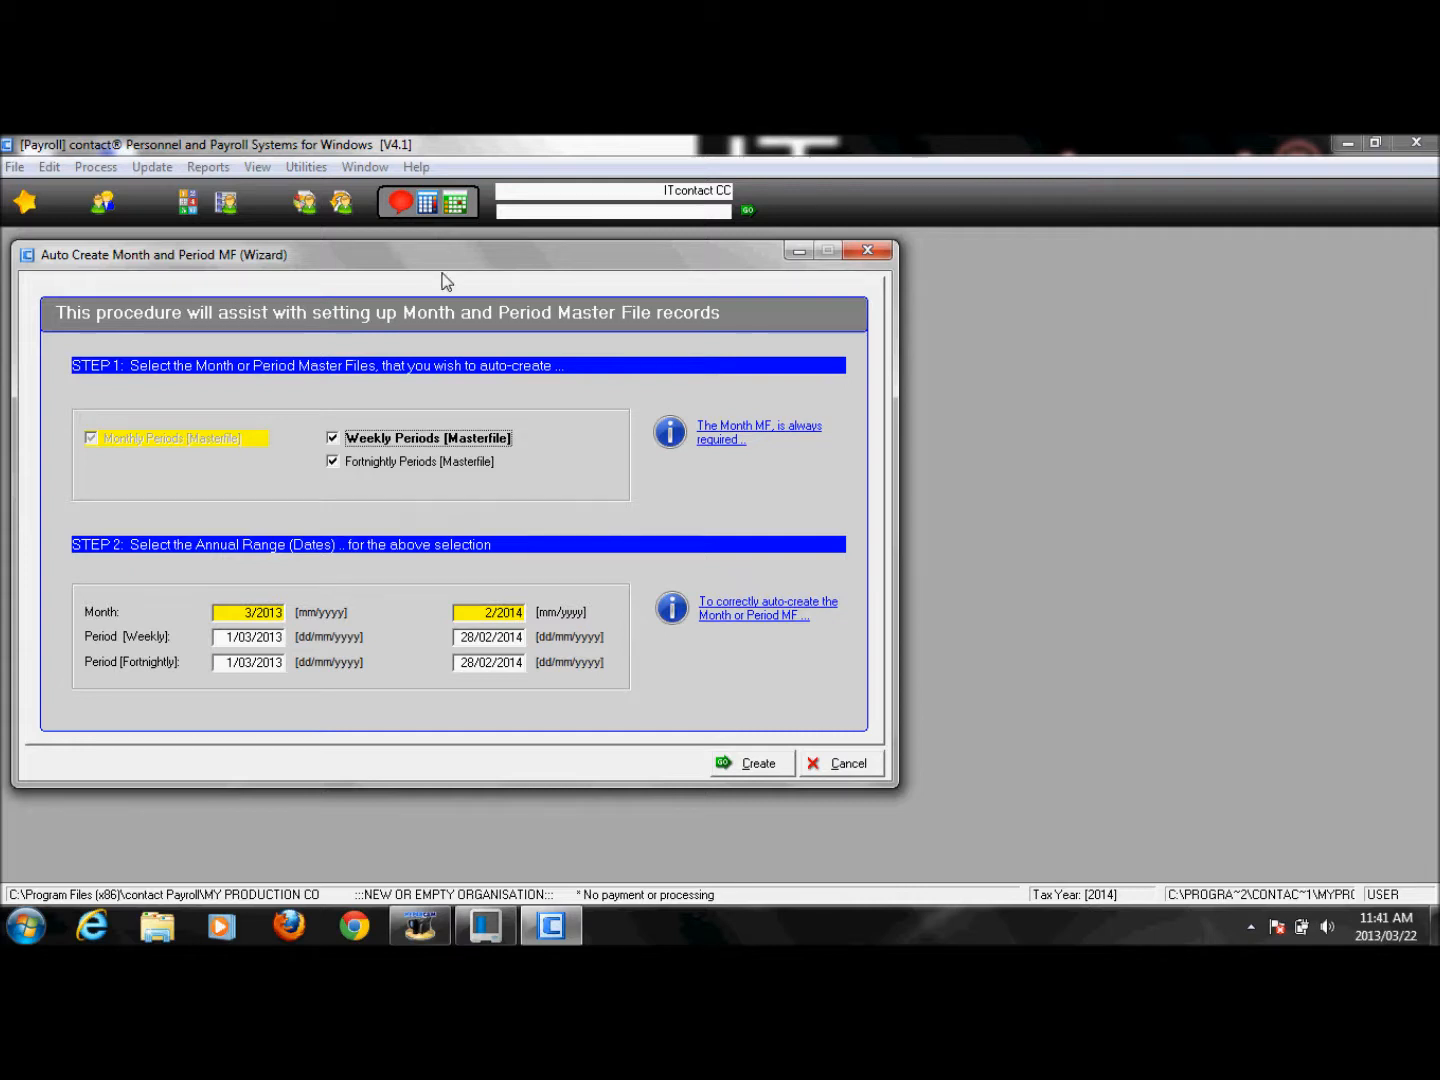
- Exclude weekly and fortnightly periods, create only the monthly period master file, and continue into the organisation details wizard
click(362, 440)
click(362, 460)
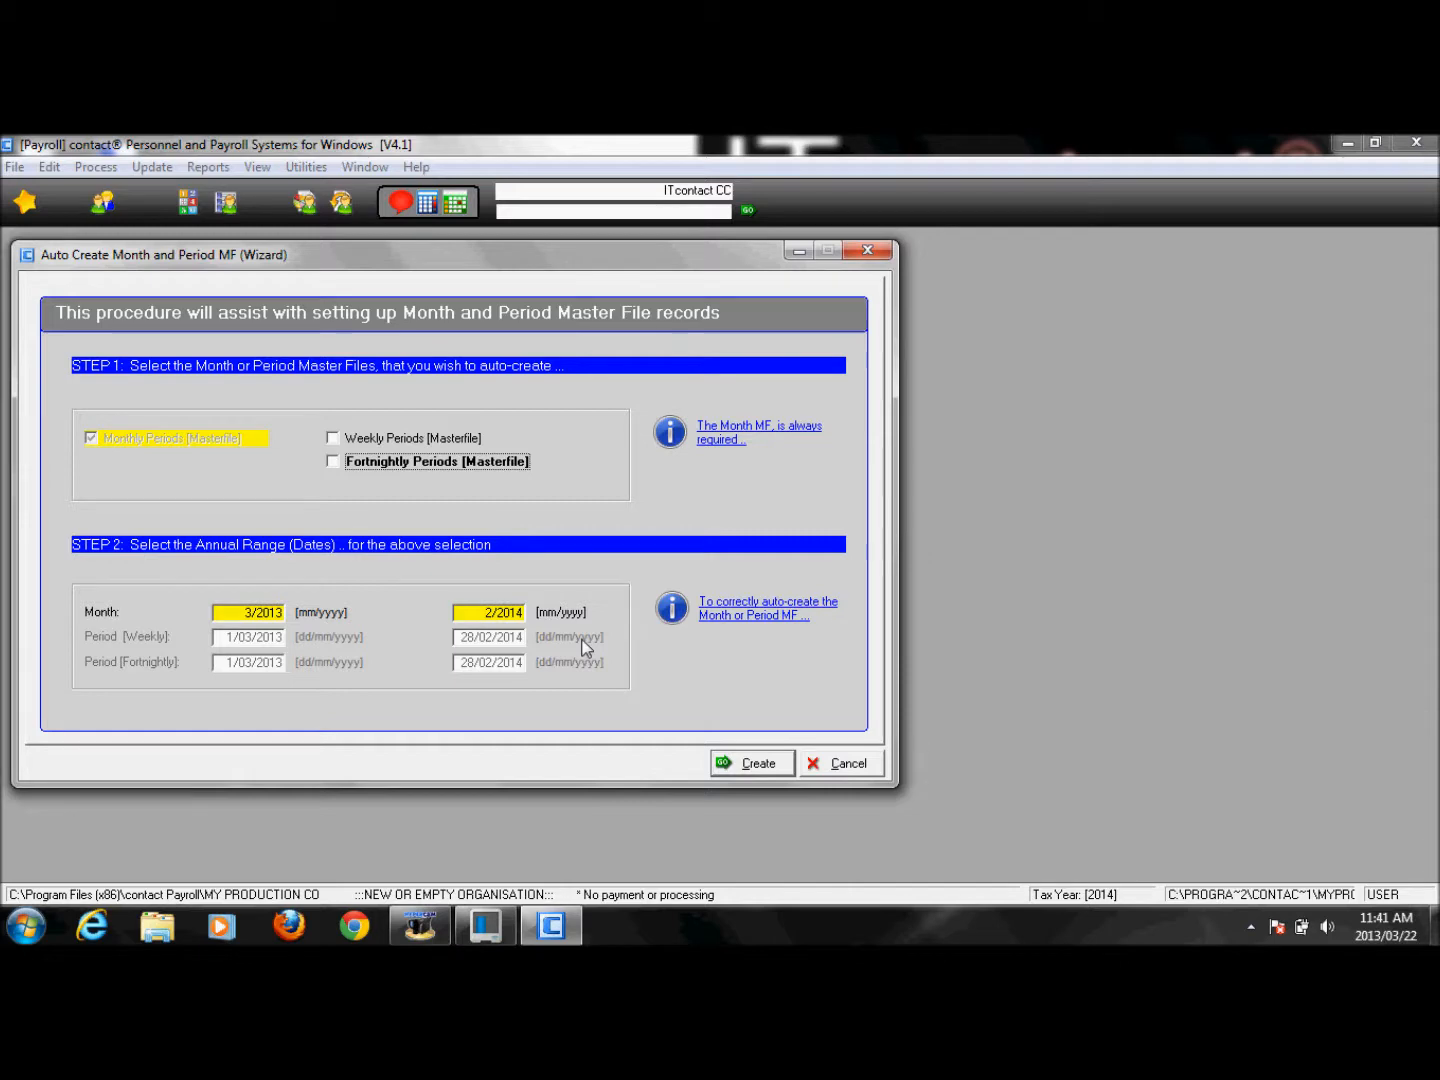
click(759, 766)
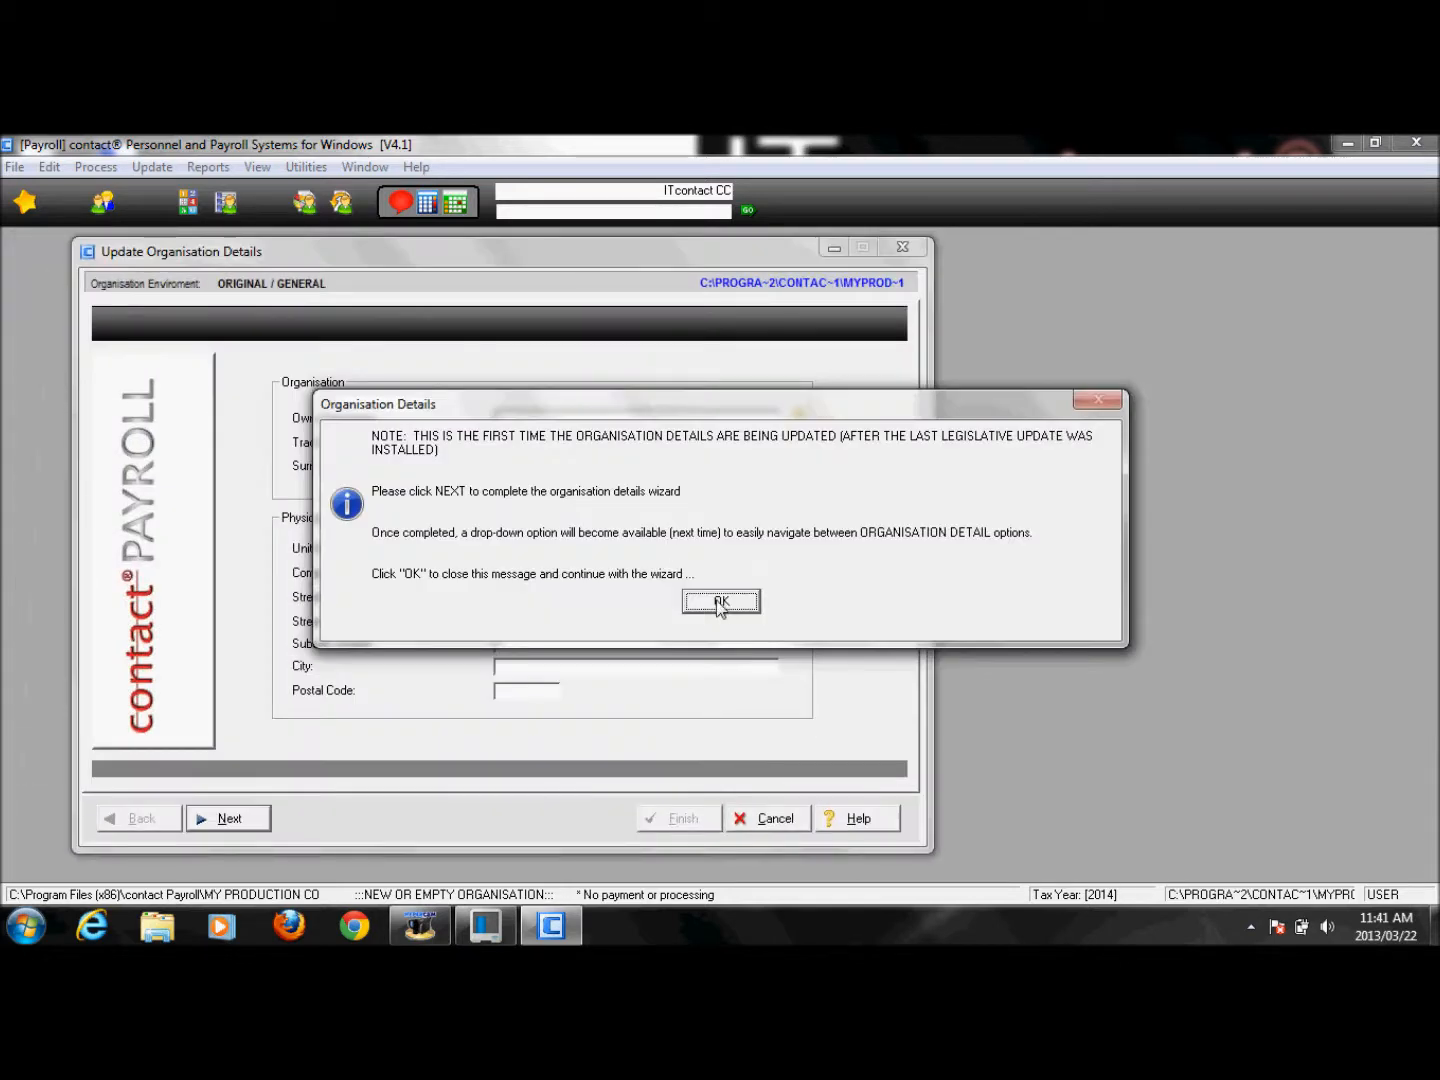
click(720, 600)
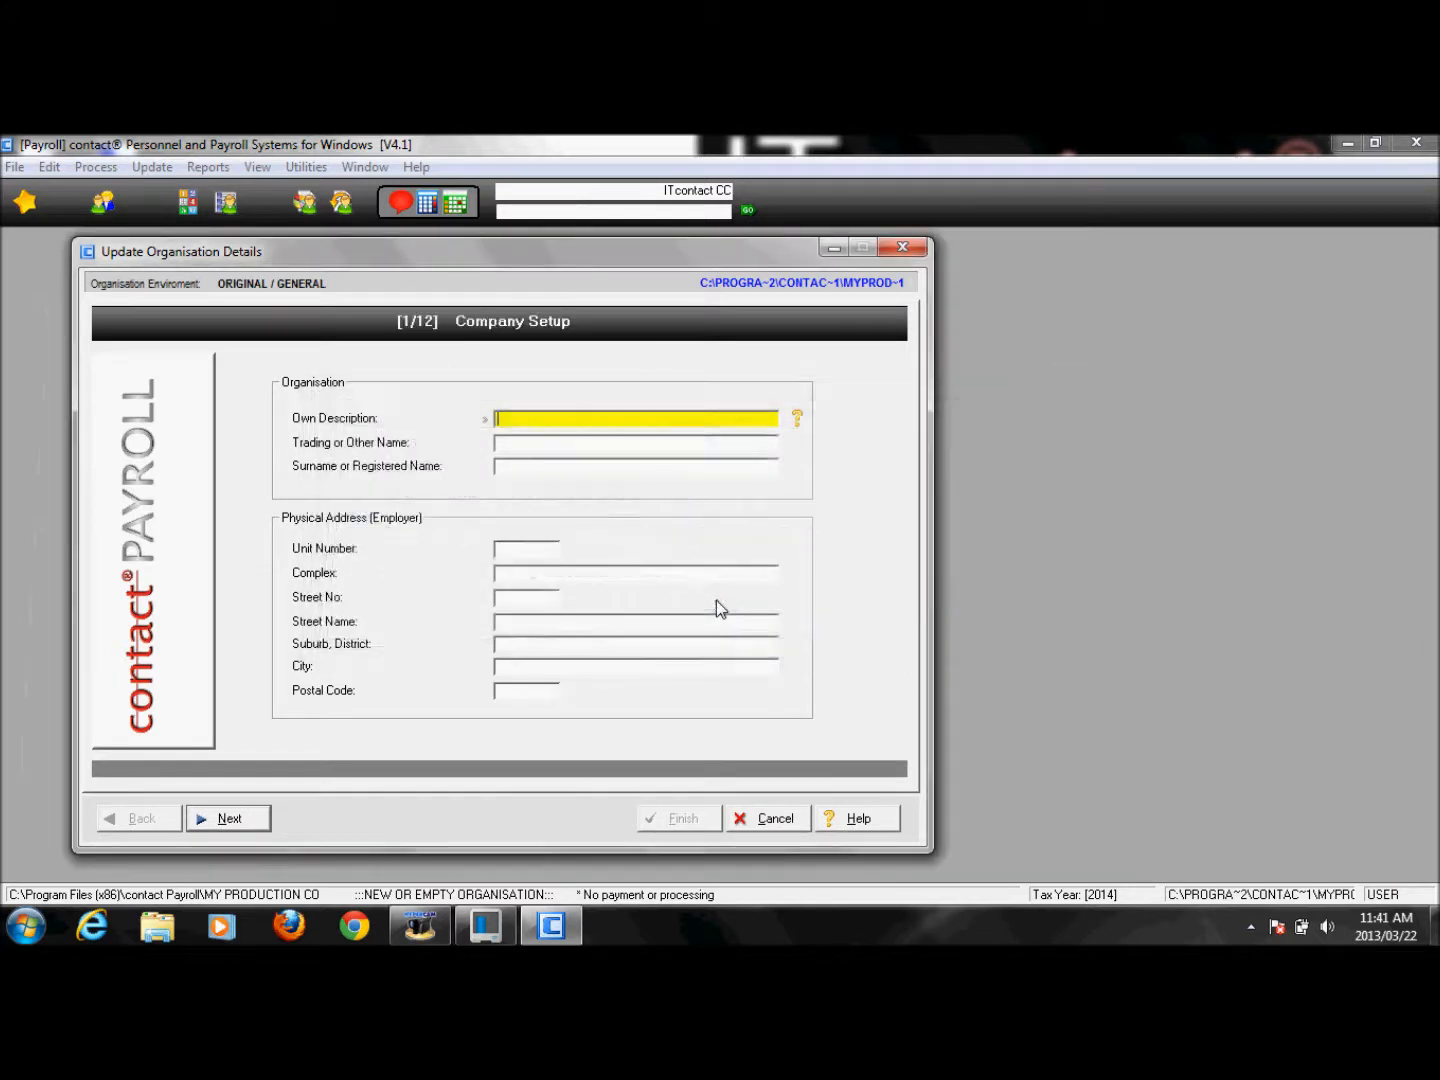